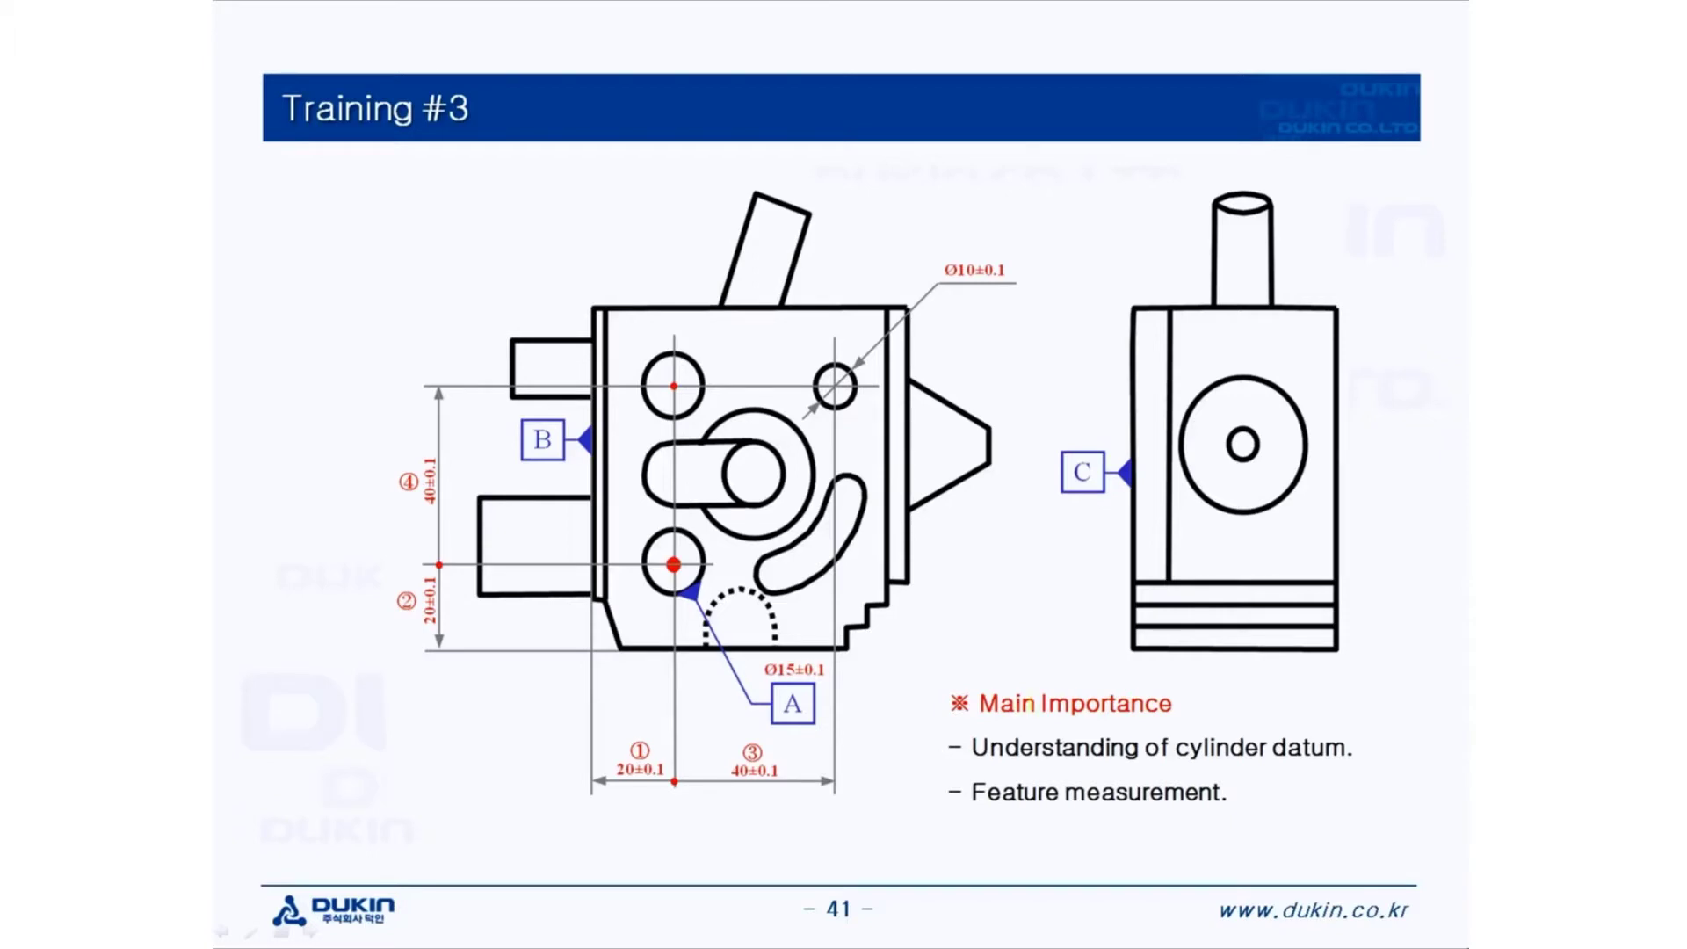
Highlight 'Main Importance', 'Understanding of cylinder datum.' and 'Feature measurement.' in yellow
left_click_drag(982, 700, 1173, 701)
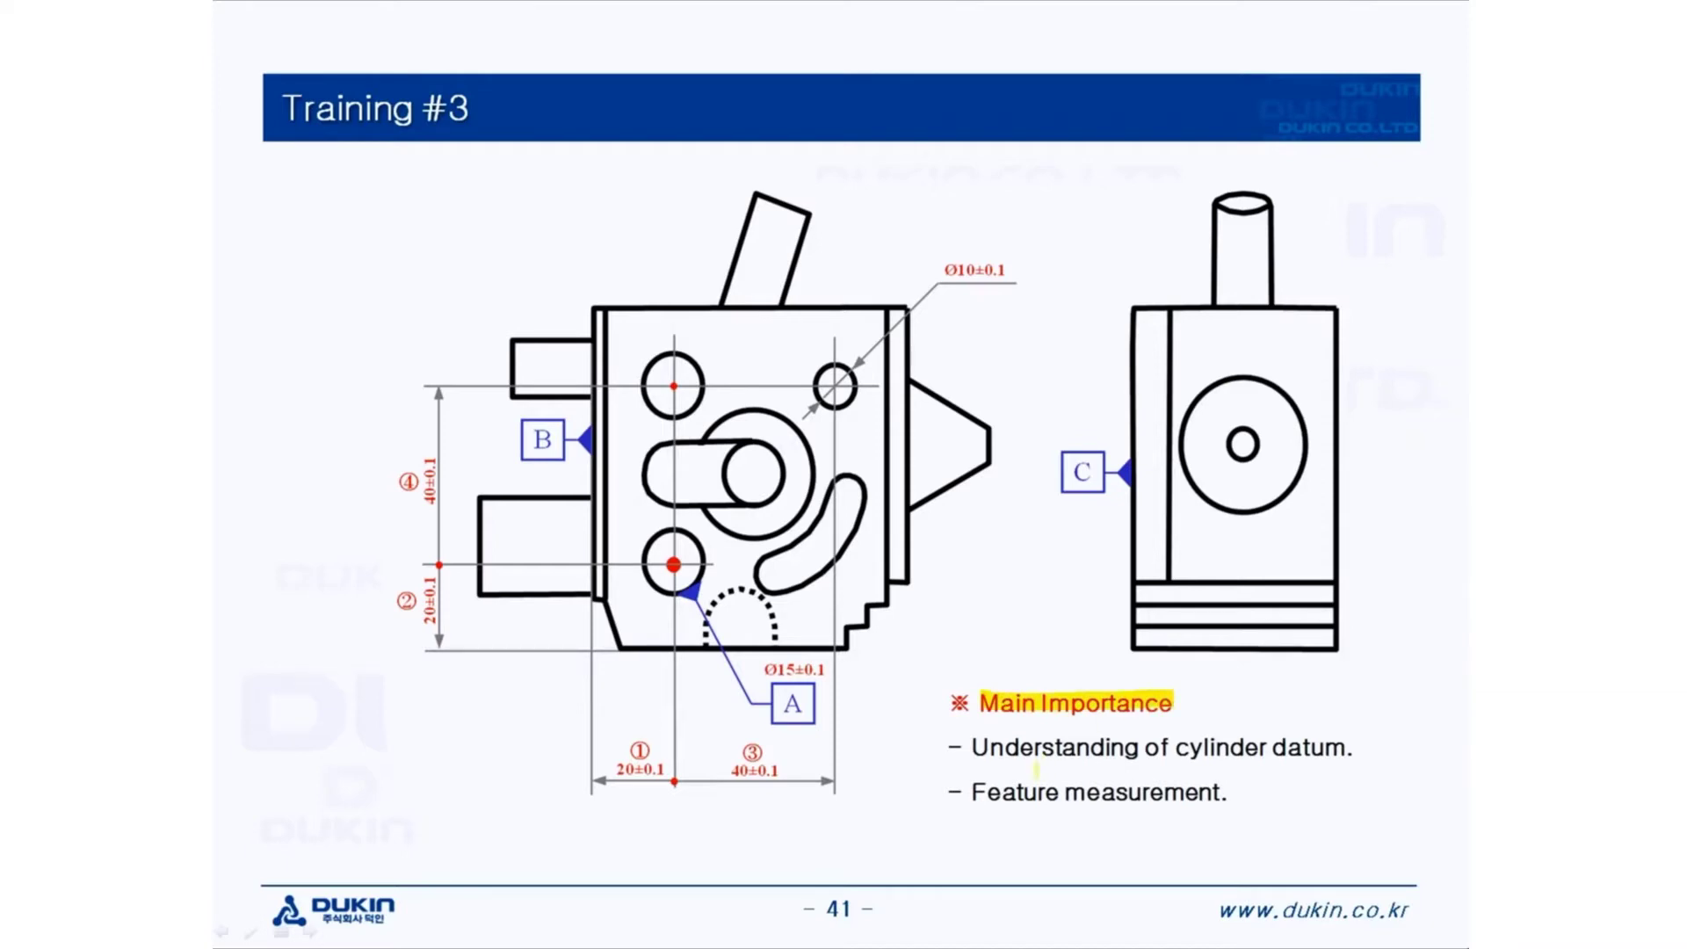
left_click_drag(975, 746, 1355, 745)
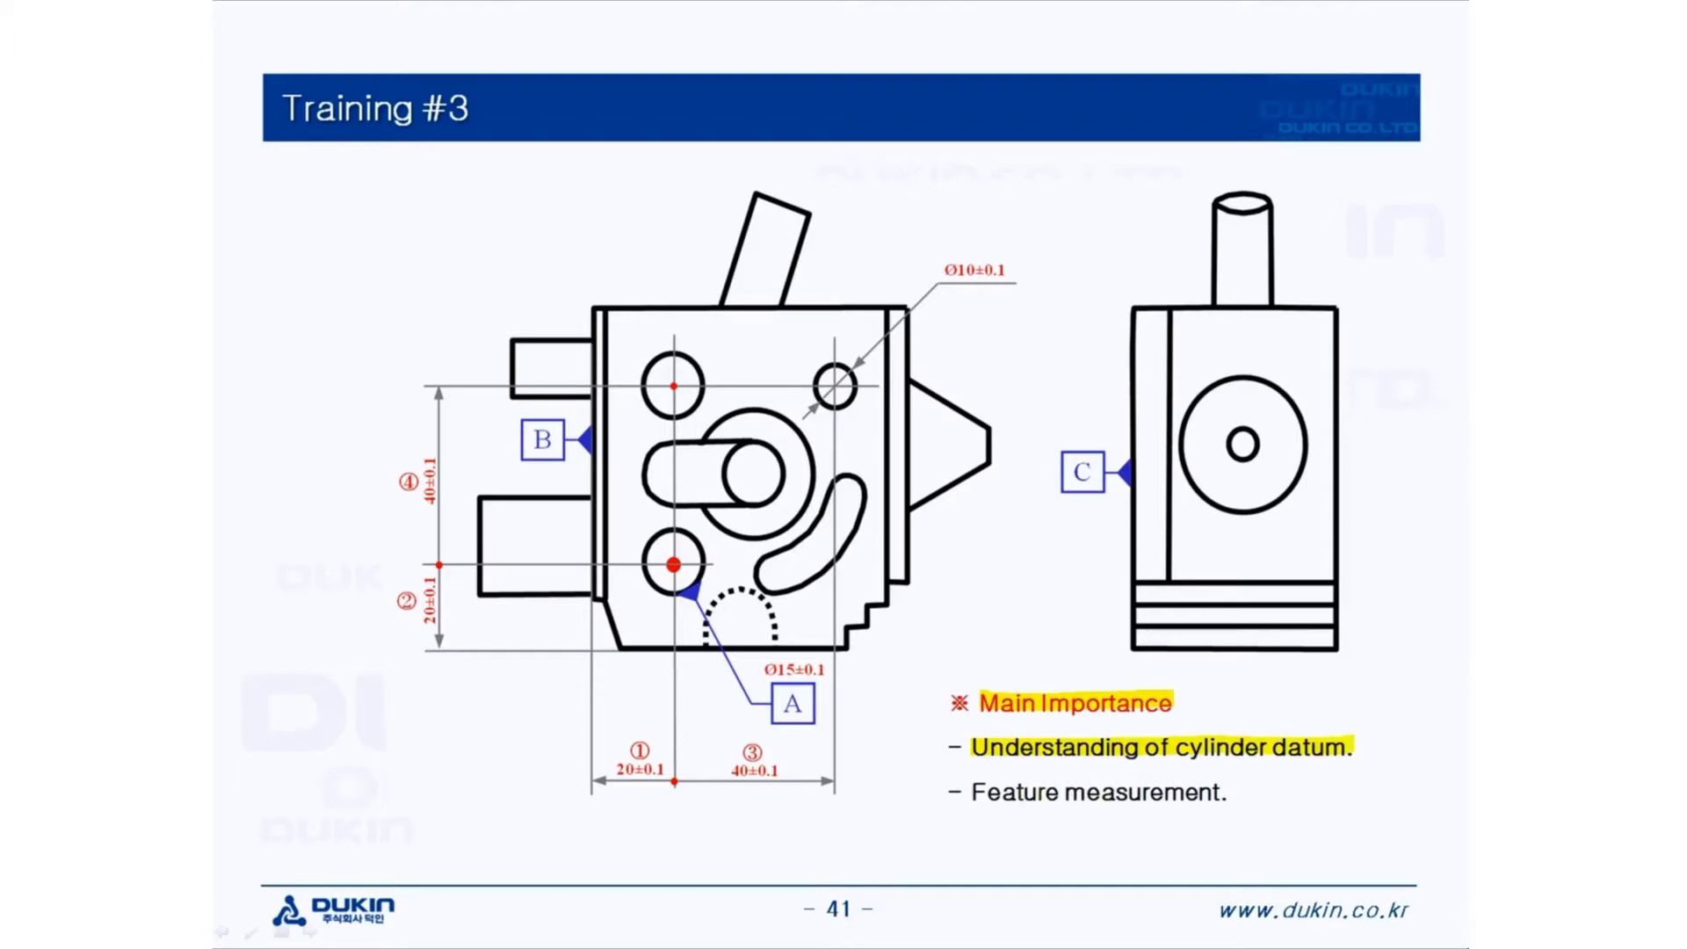
left_click_drag(976, 792, 1227, 792)
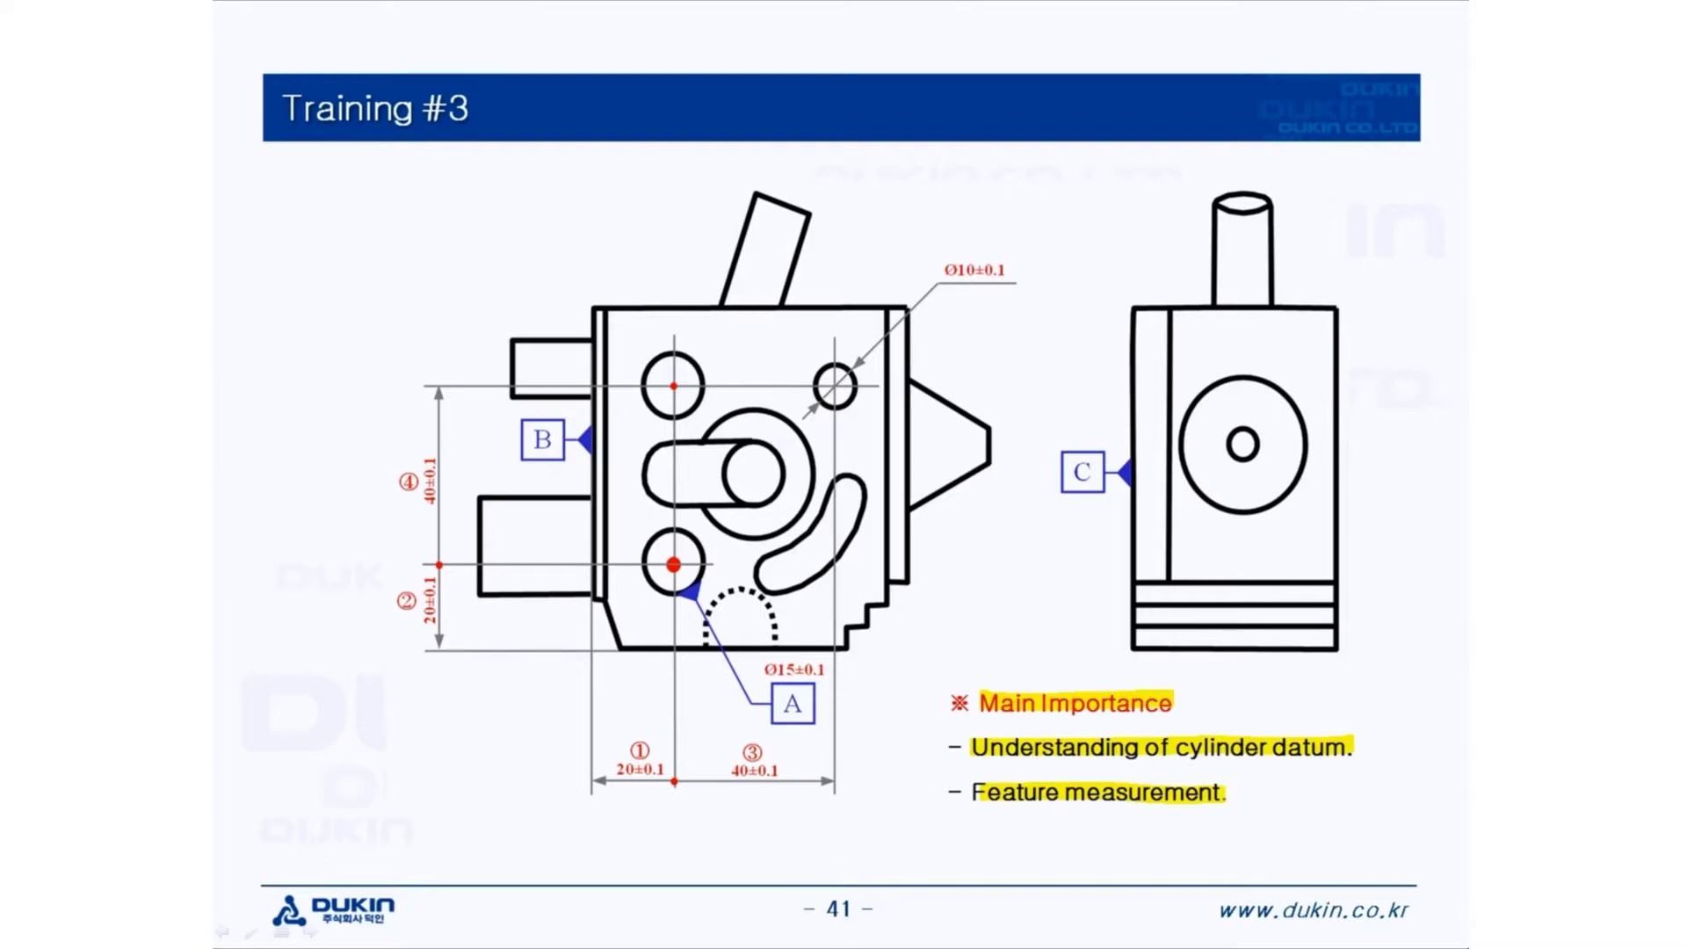
Highlight datum A, the Ø15 datum hole, and datums B and C with their left reference edges
mouse_move(772, 678)
left_mouse_down()
mouse_move(795, 737)
mouse_move(818, 733)
mouse_move(804, 677)
left_mouse_up()
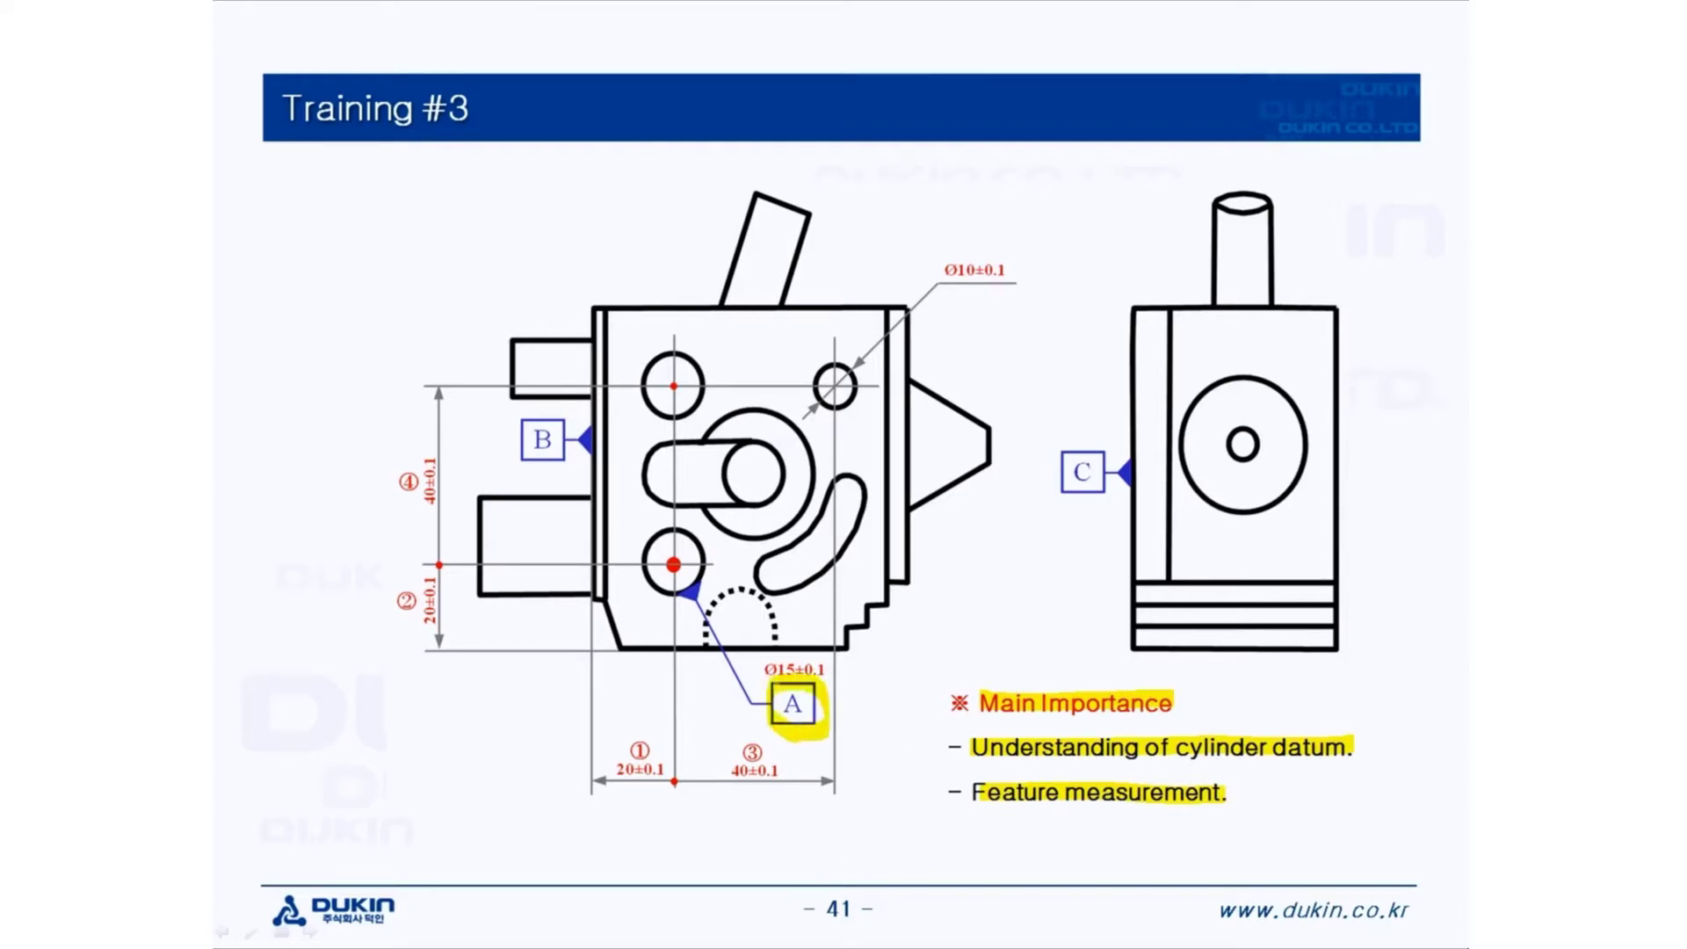
mouse_move(689, 584)
left_mouse_down()
mouse_move(644, 556)
mouse_move(662, 534)
mouse_move(711, 543)
mouse_move(700, 592)
left_mouse_up()
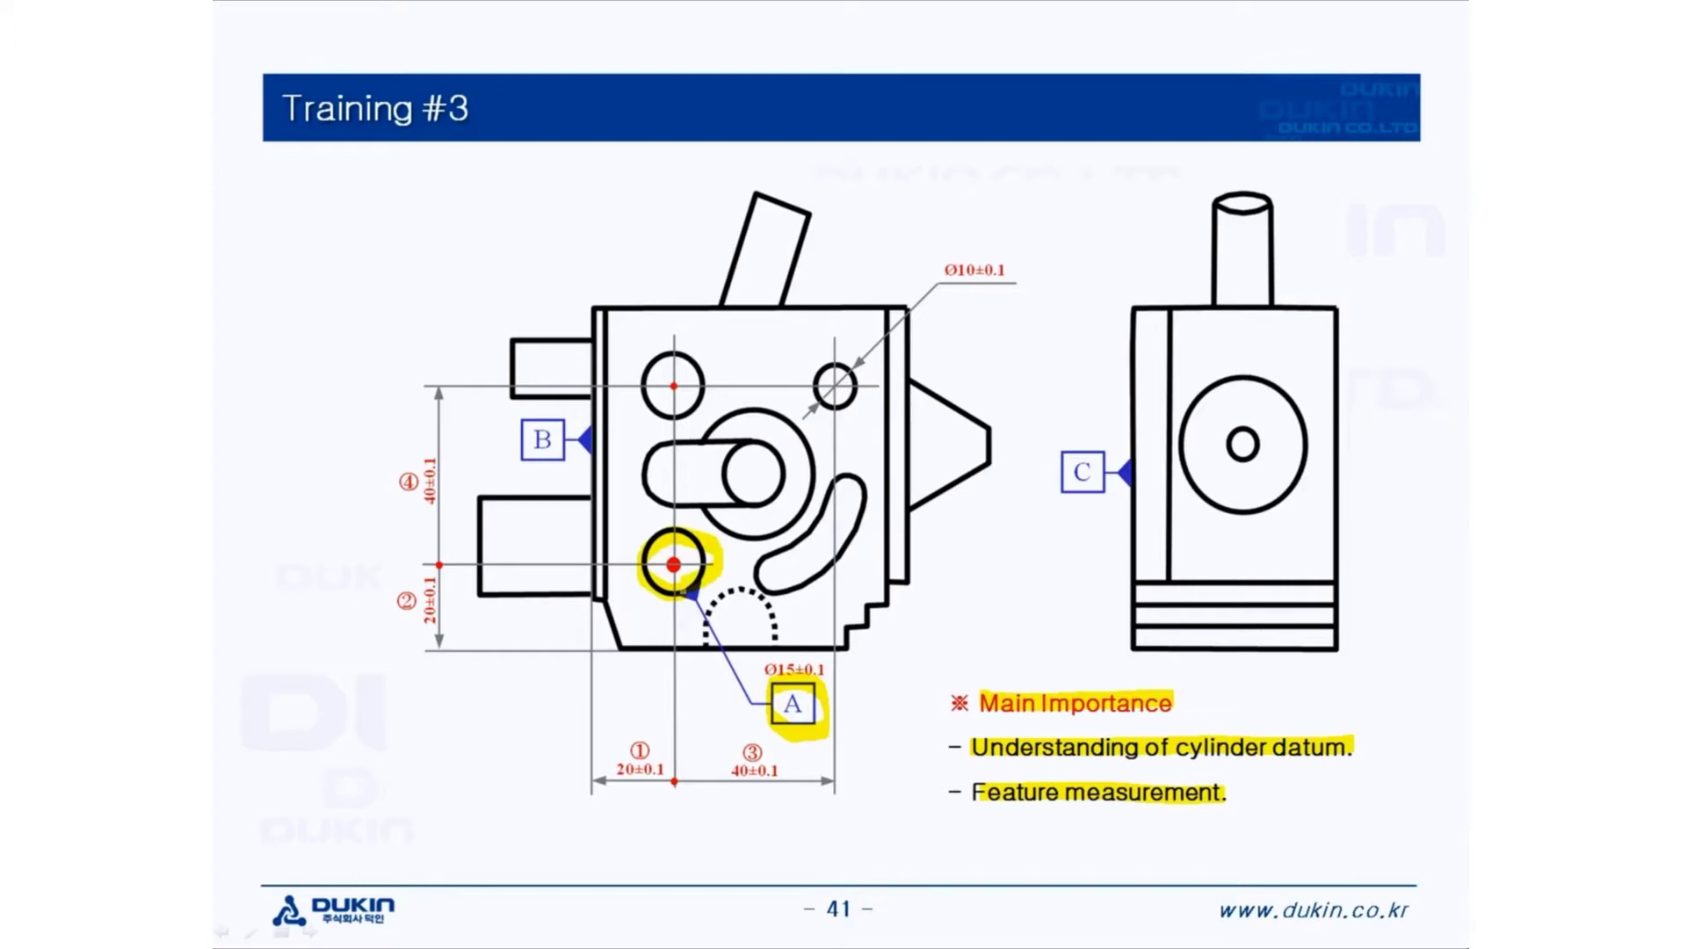
mouse_move(533, 420)
left_mouse_down()
mouse_move(568, 408)
mouse_move(562, 461)
mouse_move(510, 457)
mouse_move(533, 407)
left_mouse_up()
left_click_drag(584, 318, 589, 598)
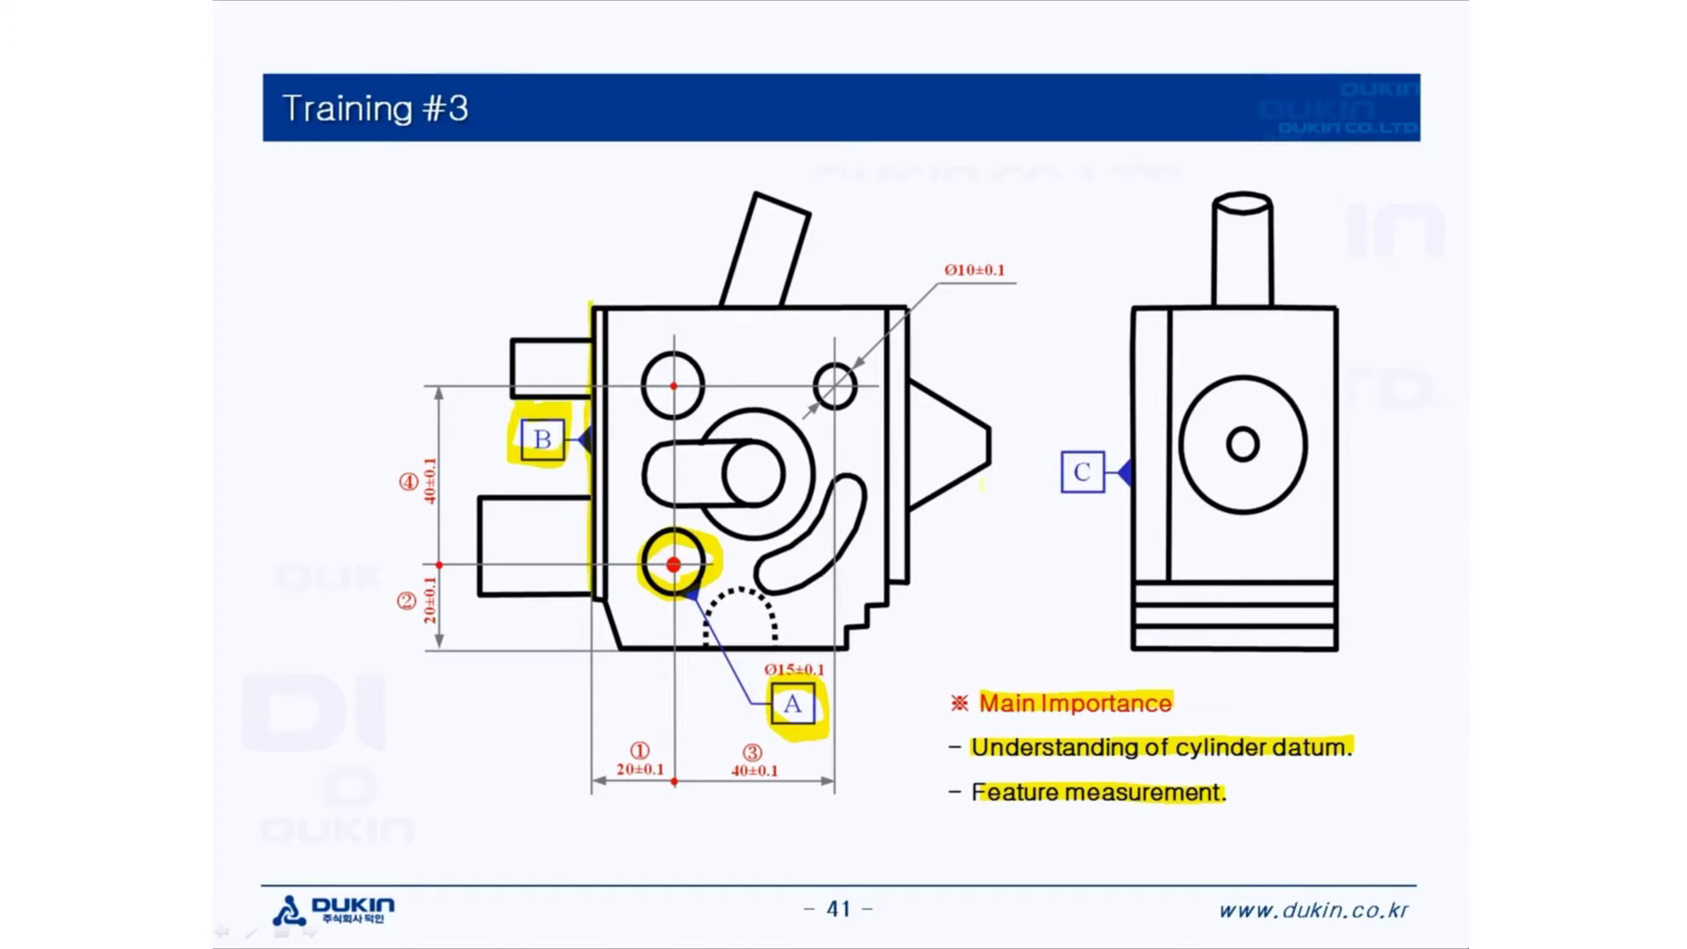
mouse_move(1056, 455)
left_mouse_down()
mouse_move(1109, 449)
mouse_move(1104, 492)
mouse_move(1062, 493)
mouse_move(1059, 458)
left_mouse_up()
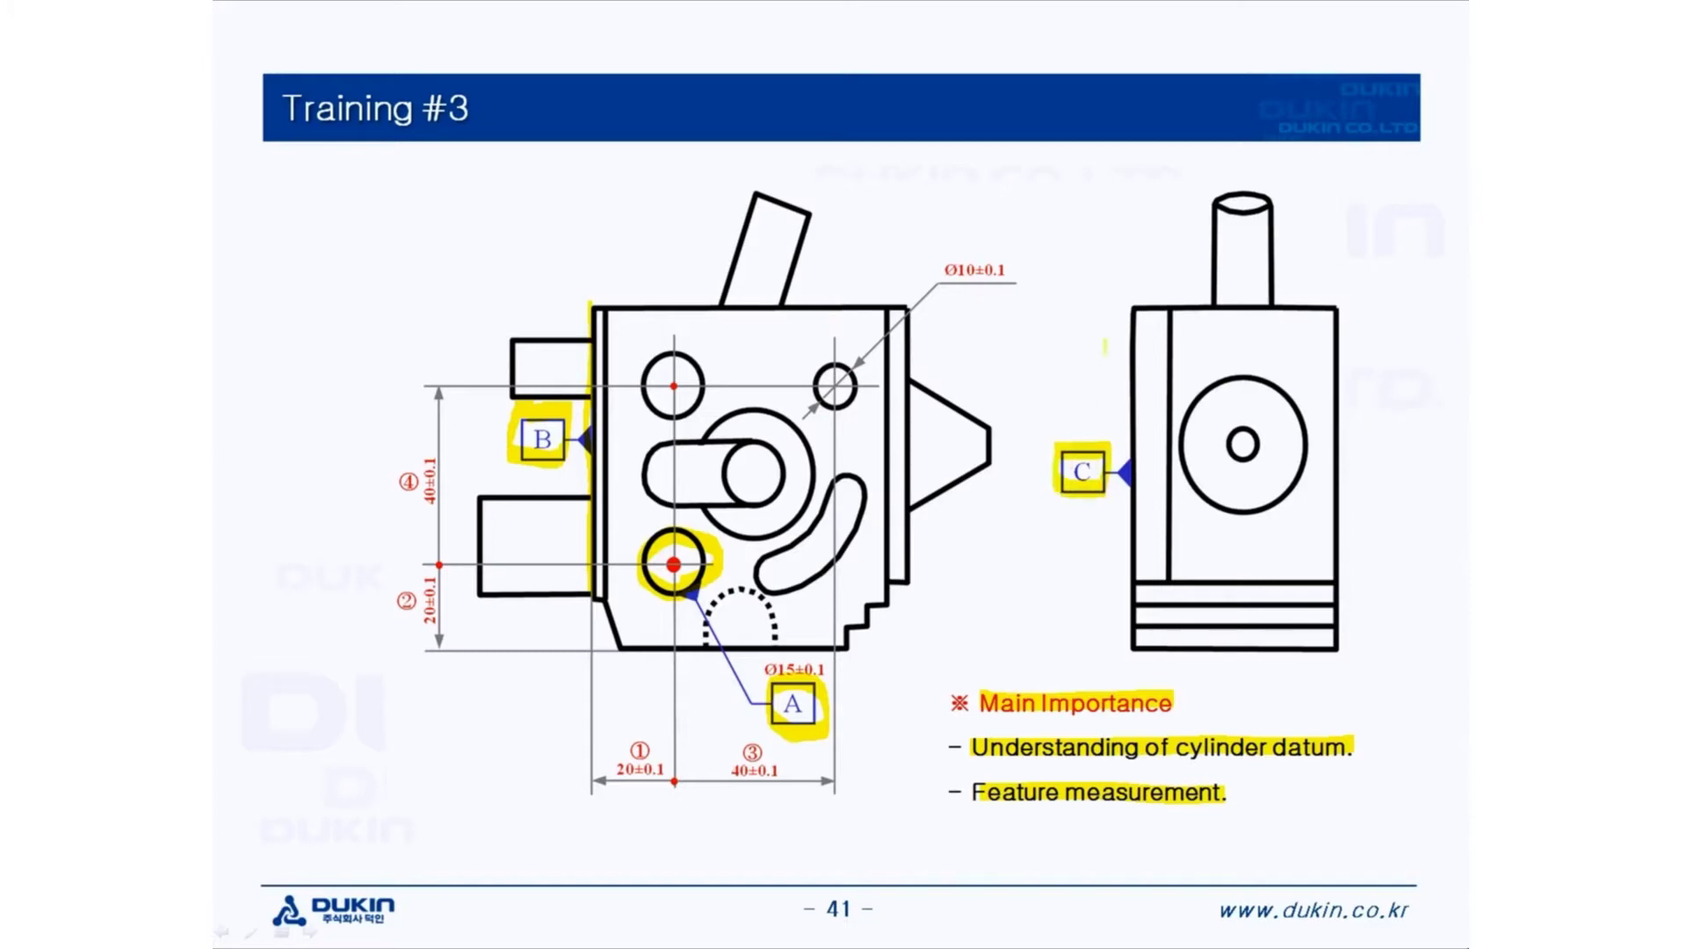
left_click_drag(1135, 310, 1139, 651)
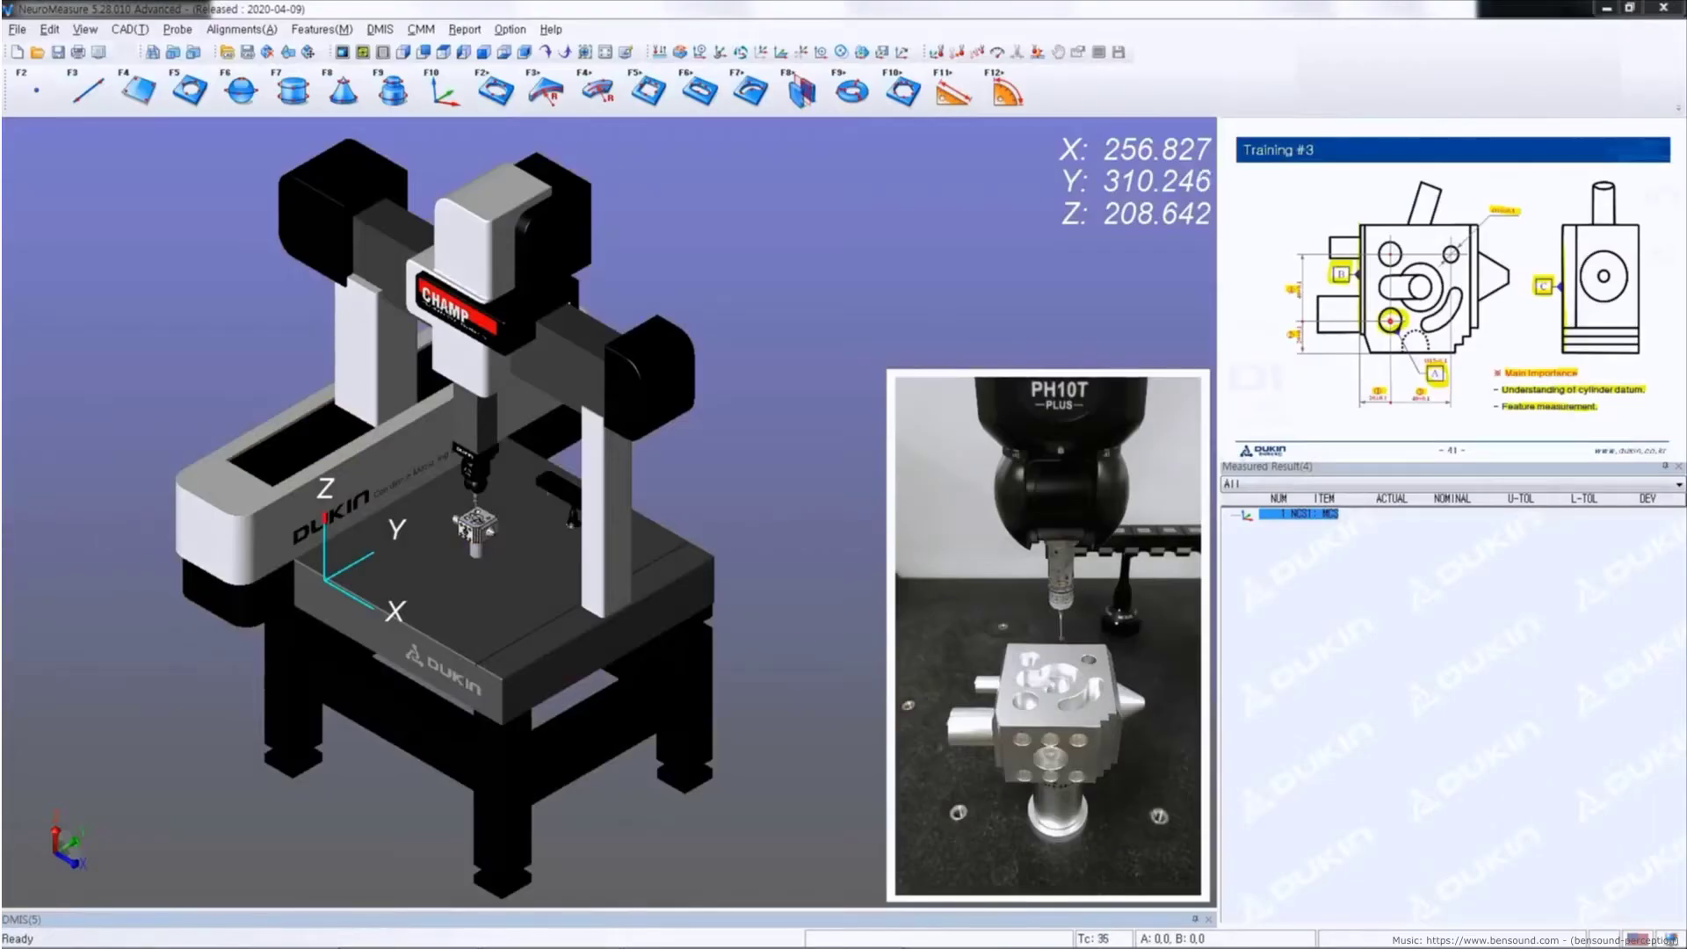
Probe 8 points in the datum hole to record cylinder CY1 at diameter 15.073
key("F7")
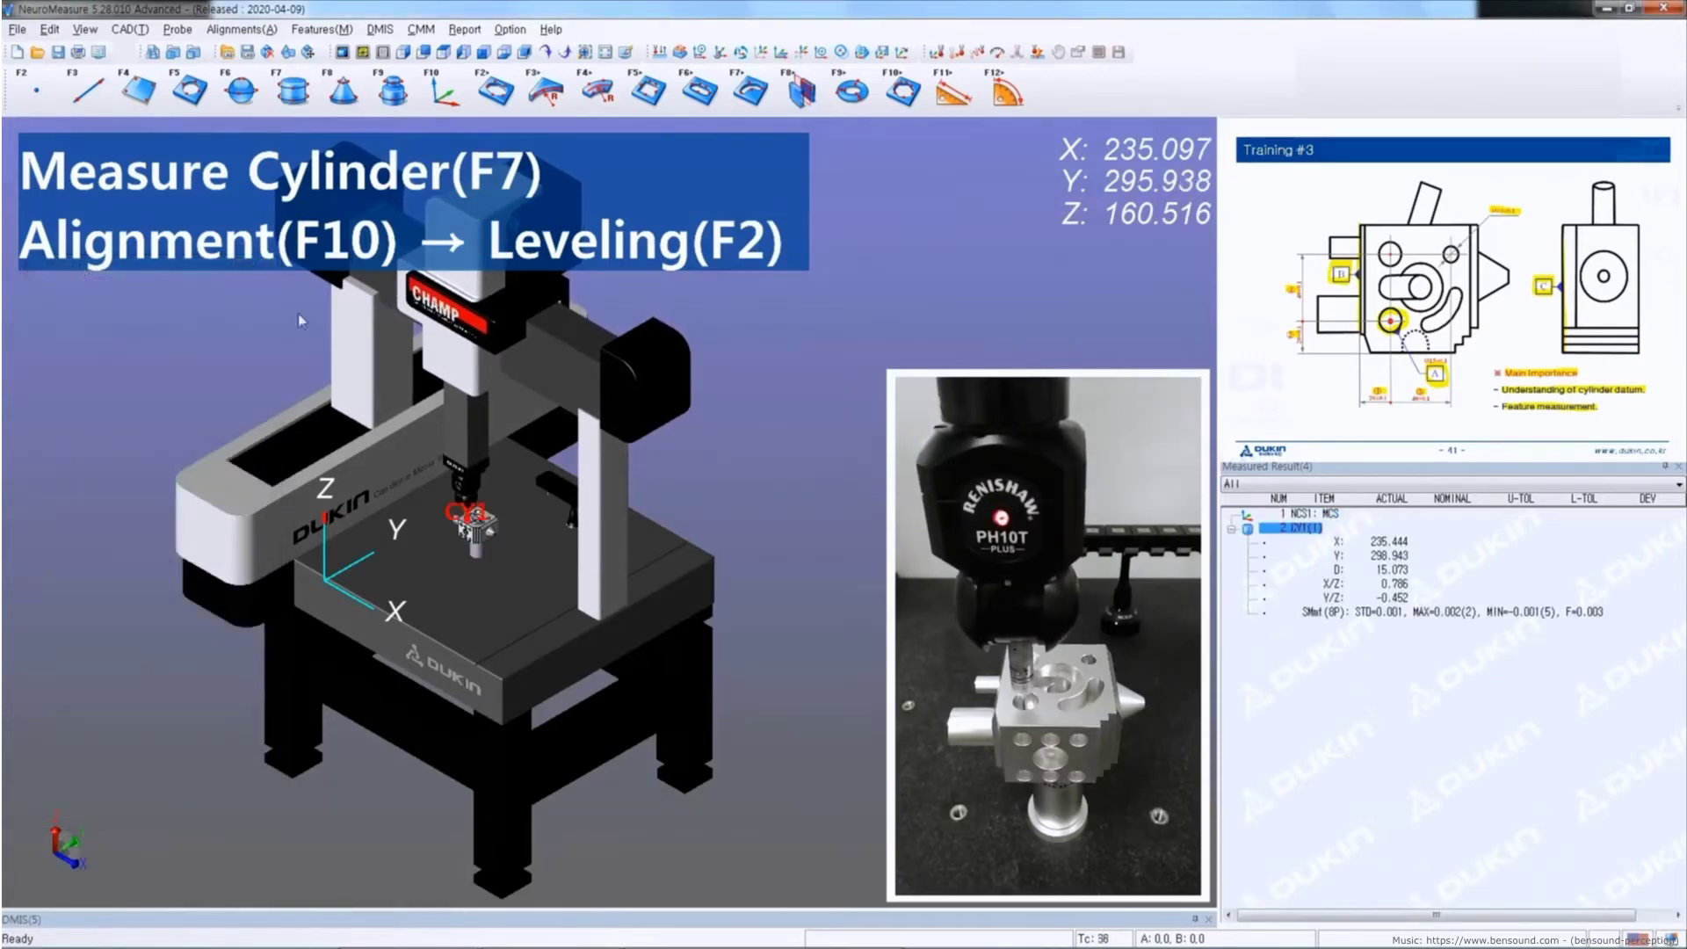
scroll(385, 537, "up", 3)
Apply a Leveling alignment recalled from cylinder CY1, creating NCS2
scroll(385, 531, "up", 4)
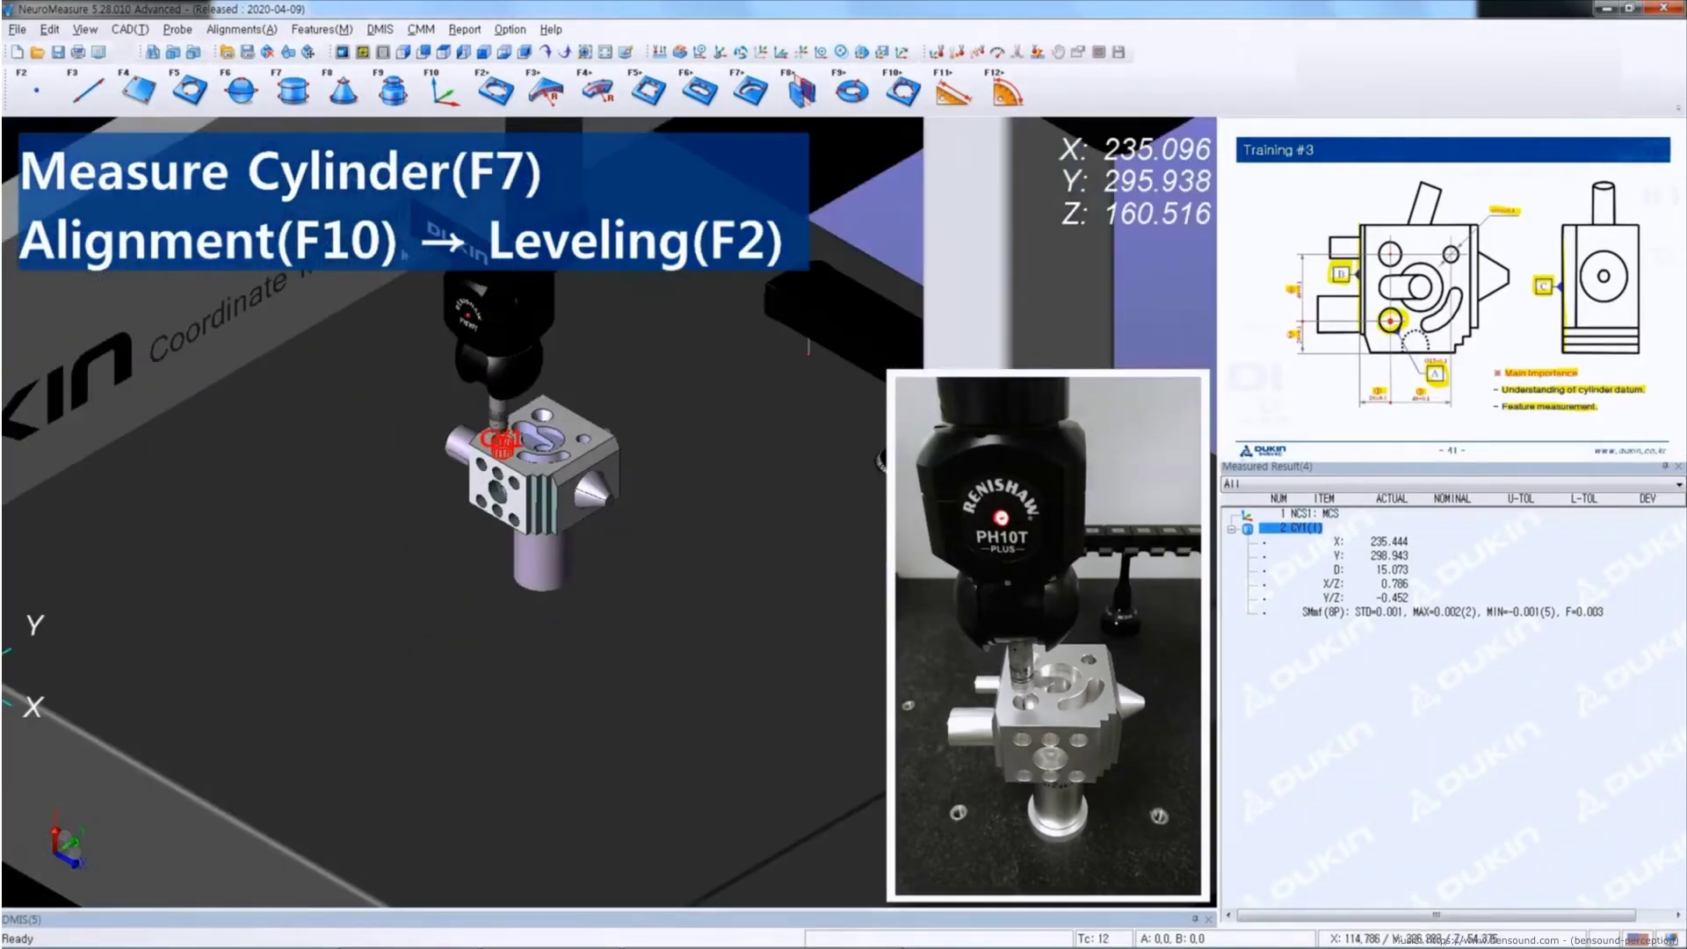
left_click(445, 90)
left_click(44, 98)
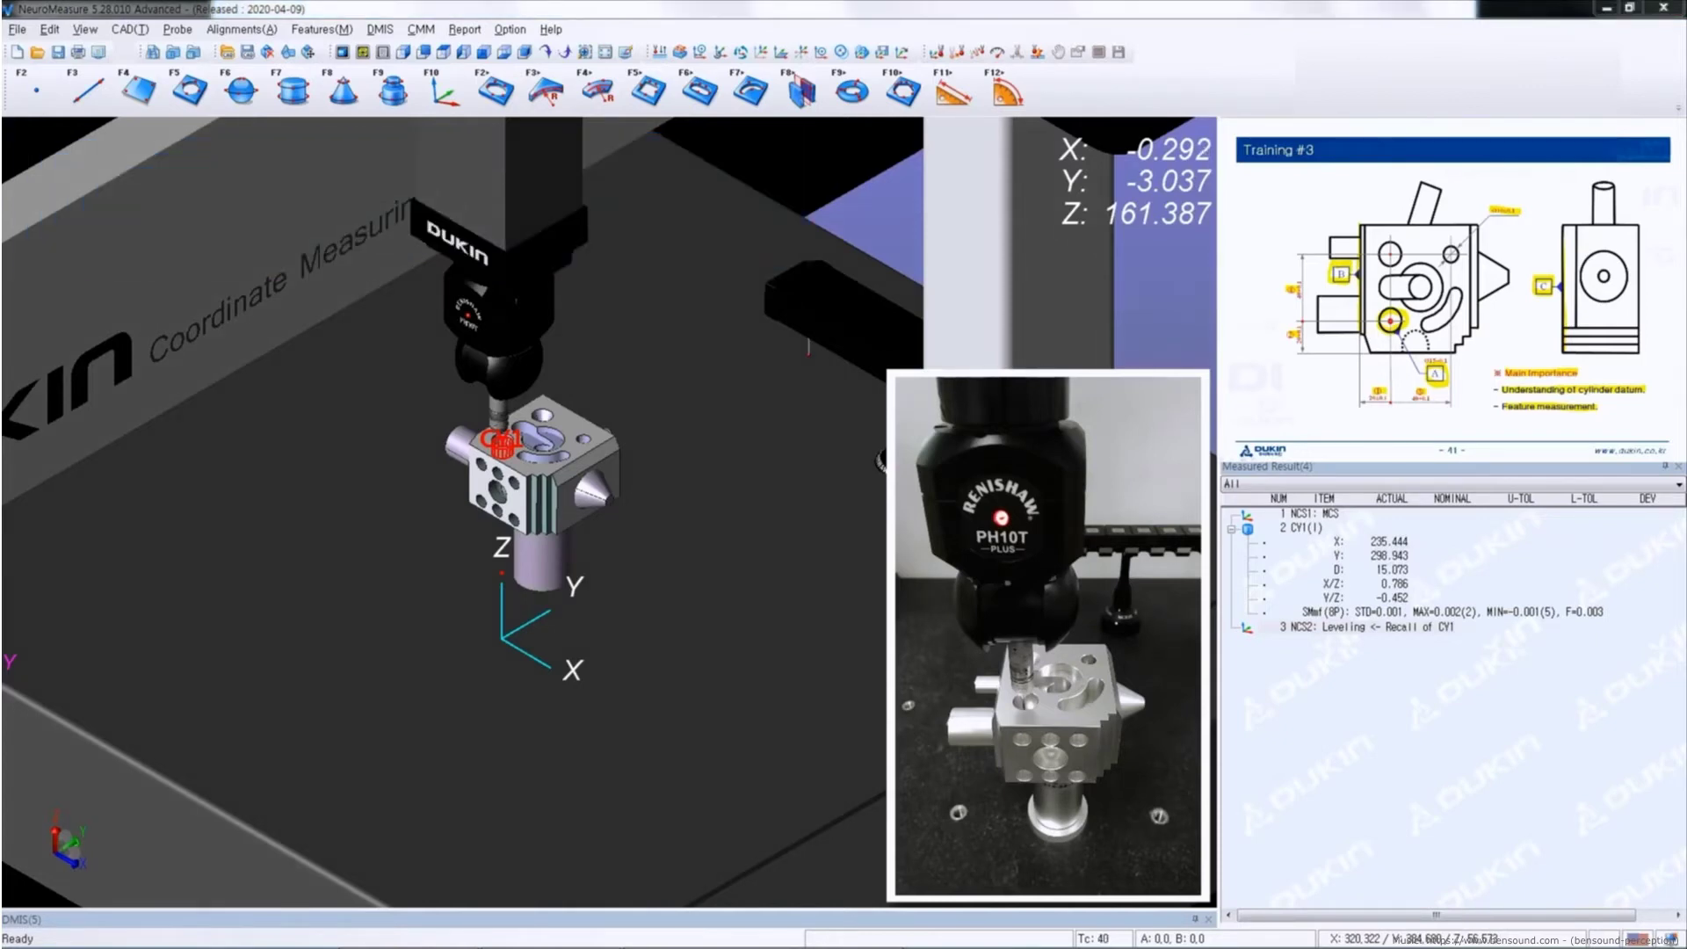
Measure line LN1 with two probings and apply a Rotation alignment to it as NCS3
key("F3")
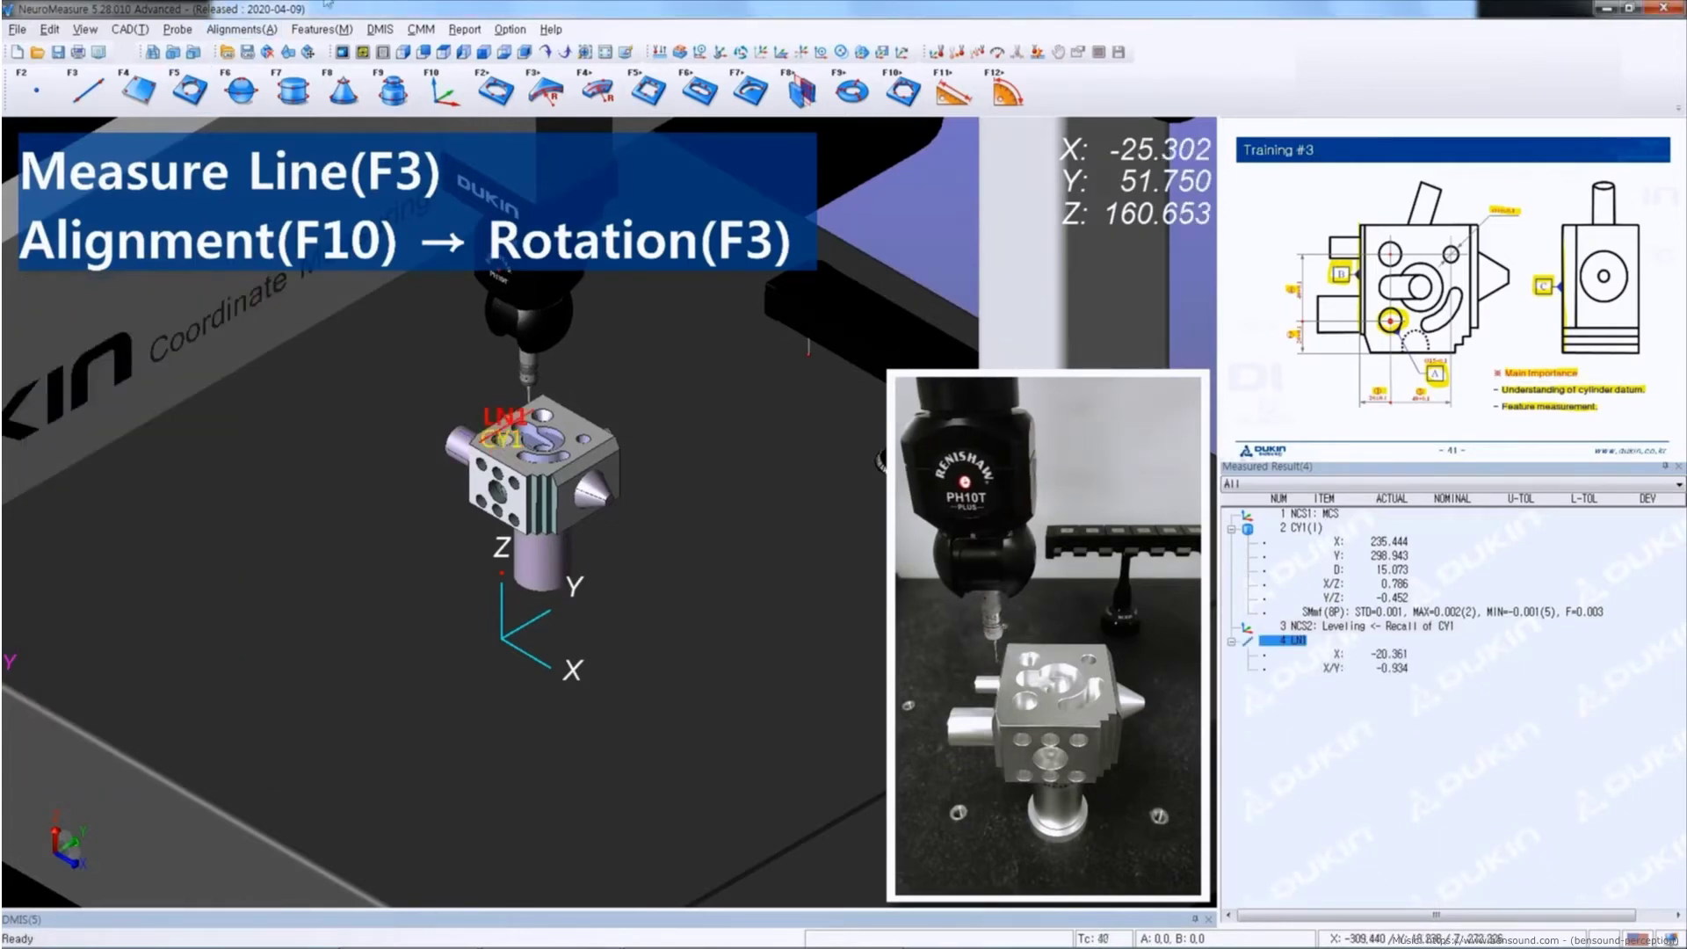
left_click(439, 95)
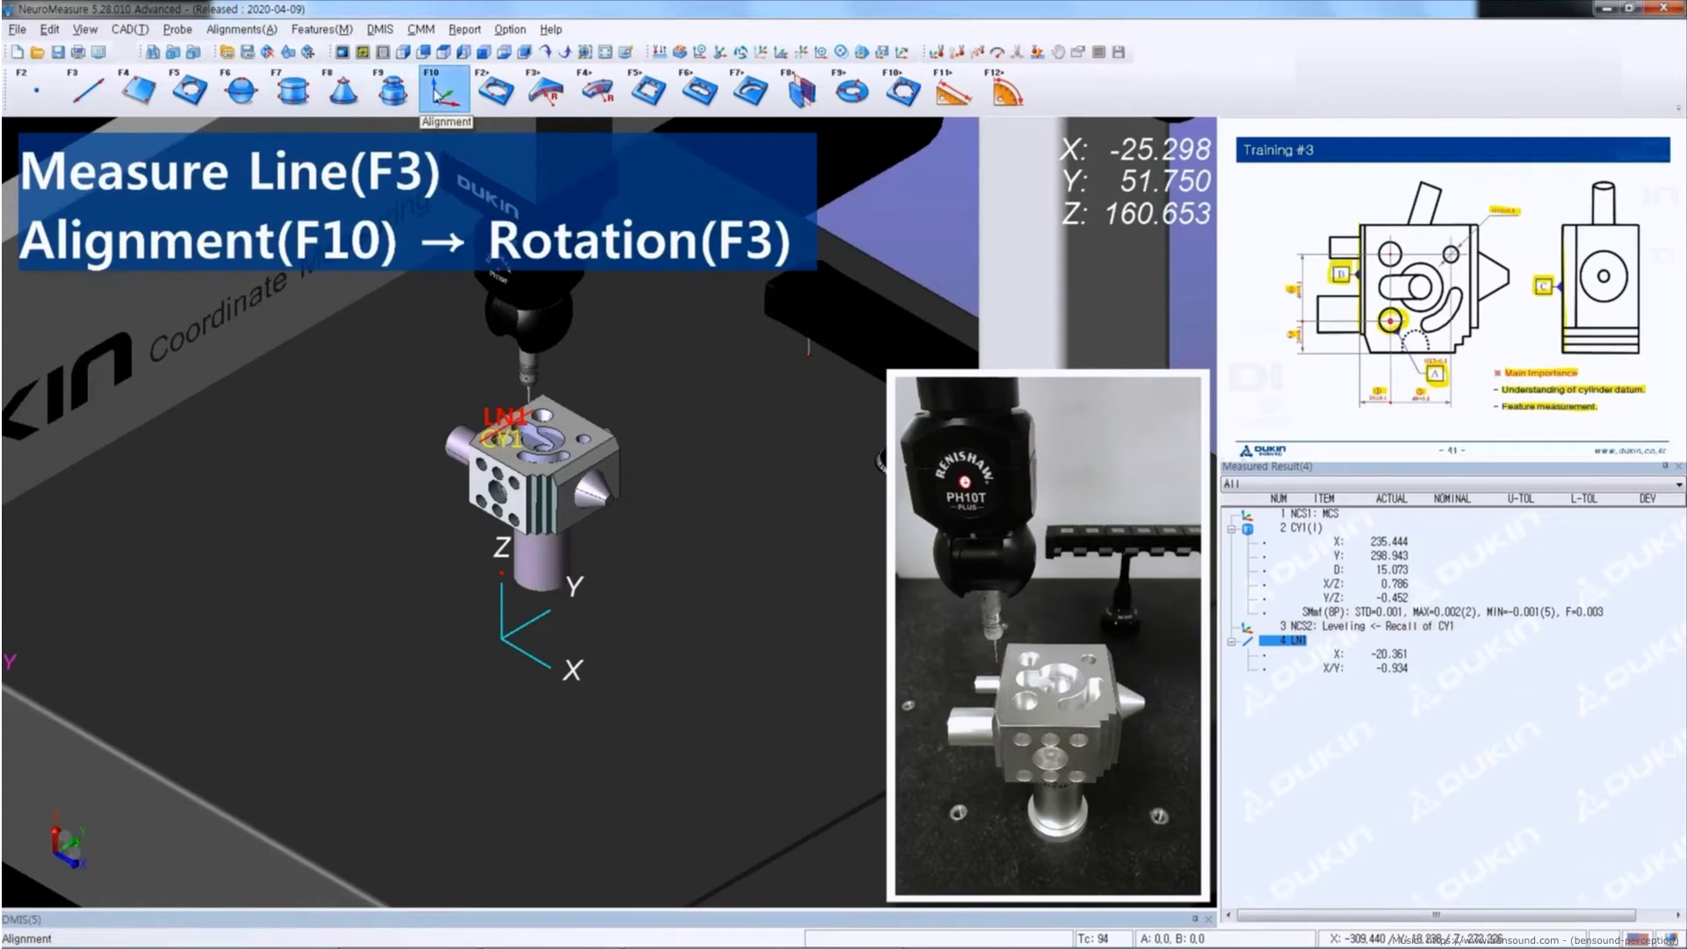
left_click(88, 95)
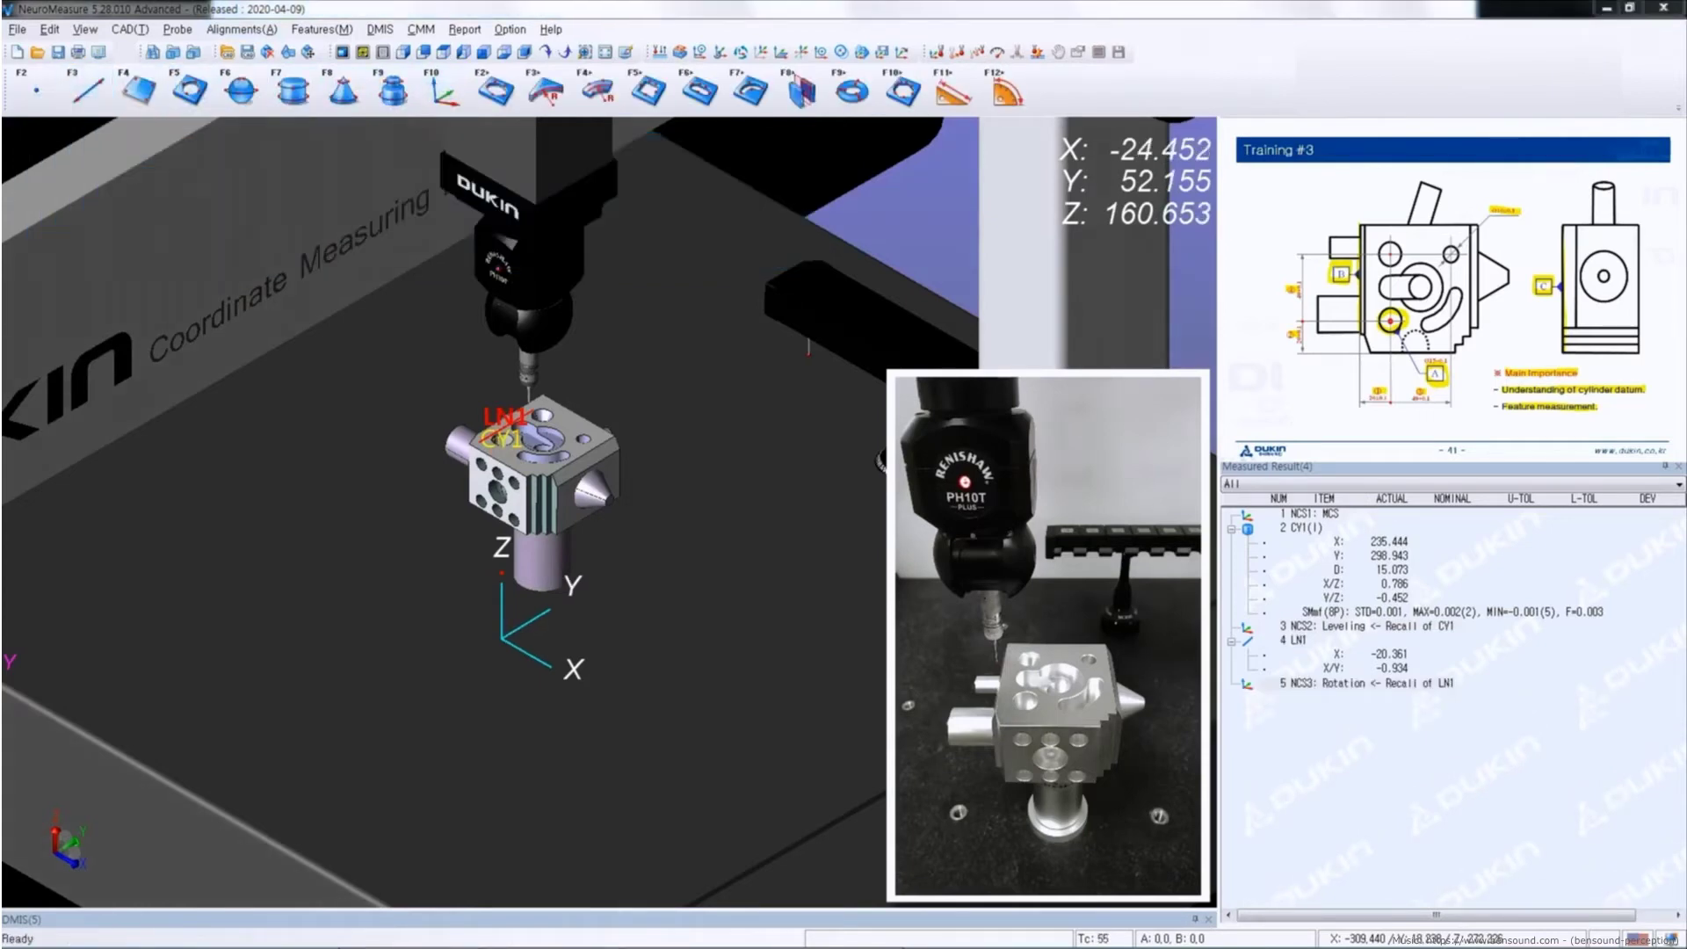
key("F4")
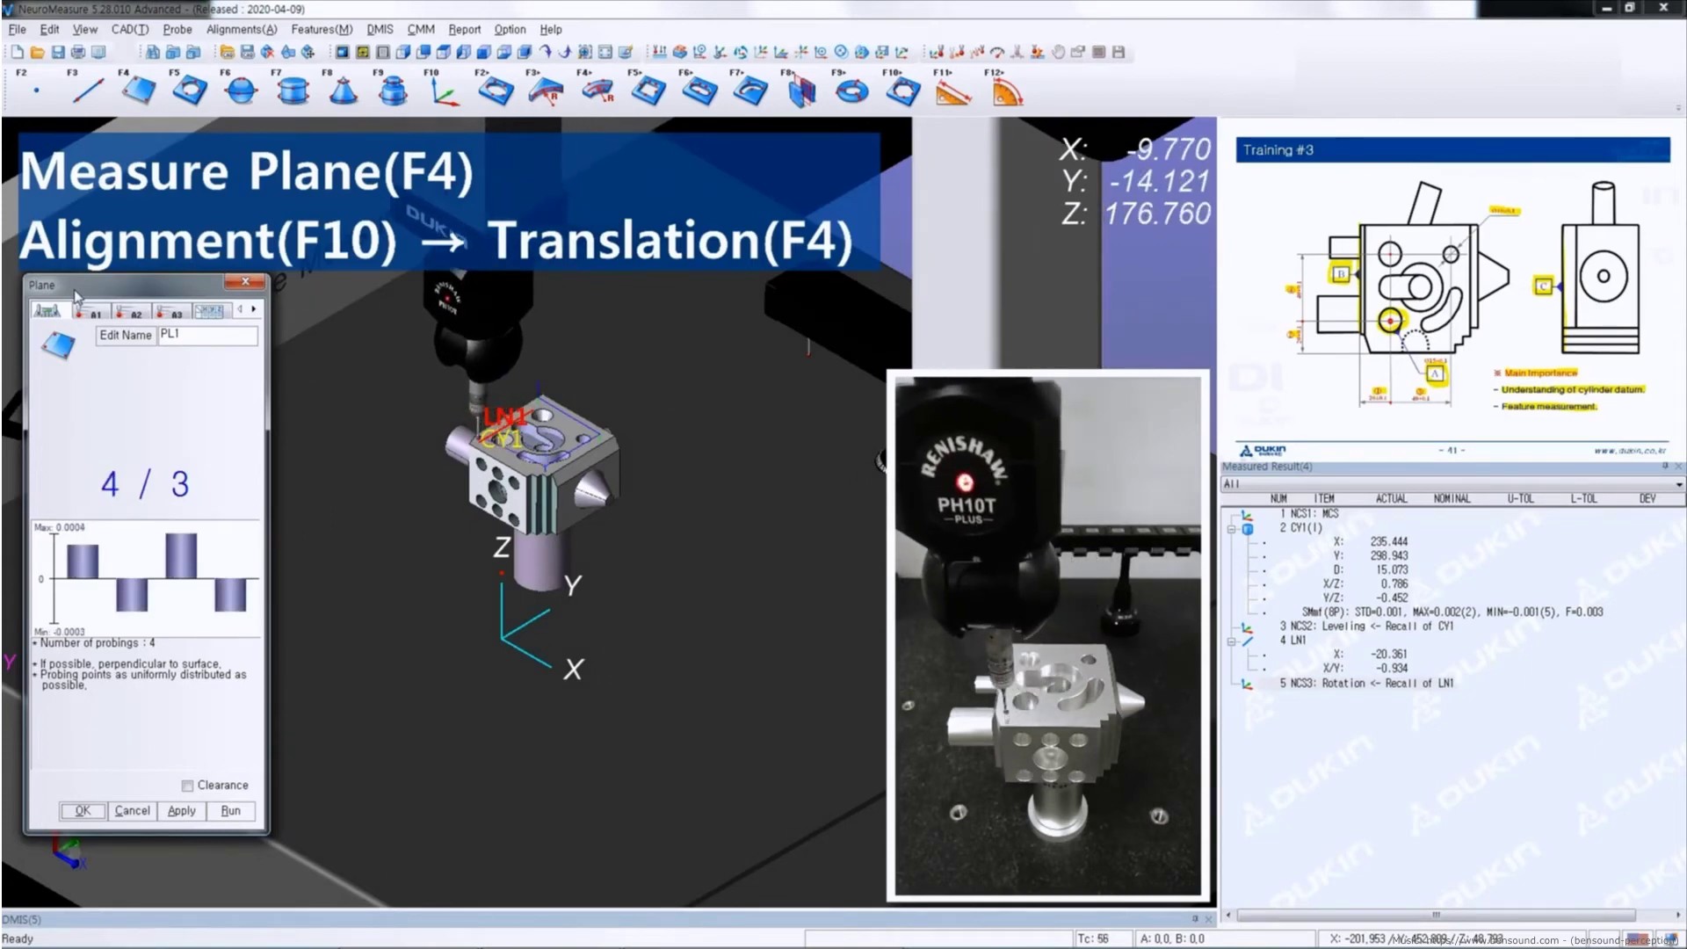
Accept plane PL1 at Z 172.284 and translate the Z origin onto it as NCS4
left_click(82, 810)
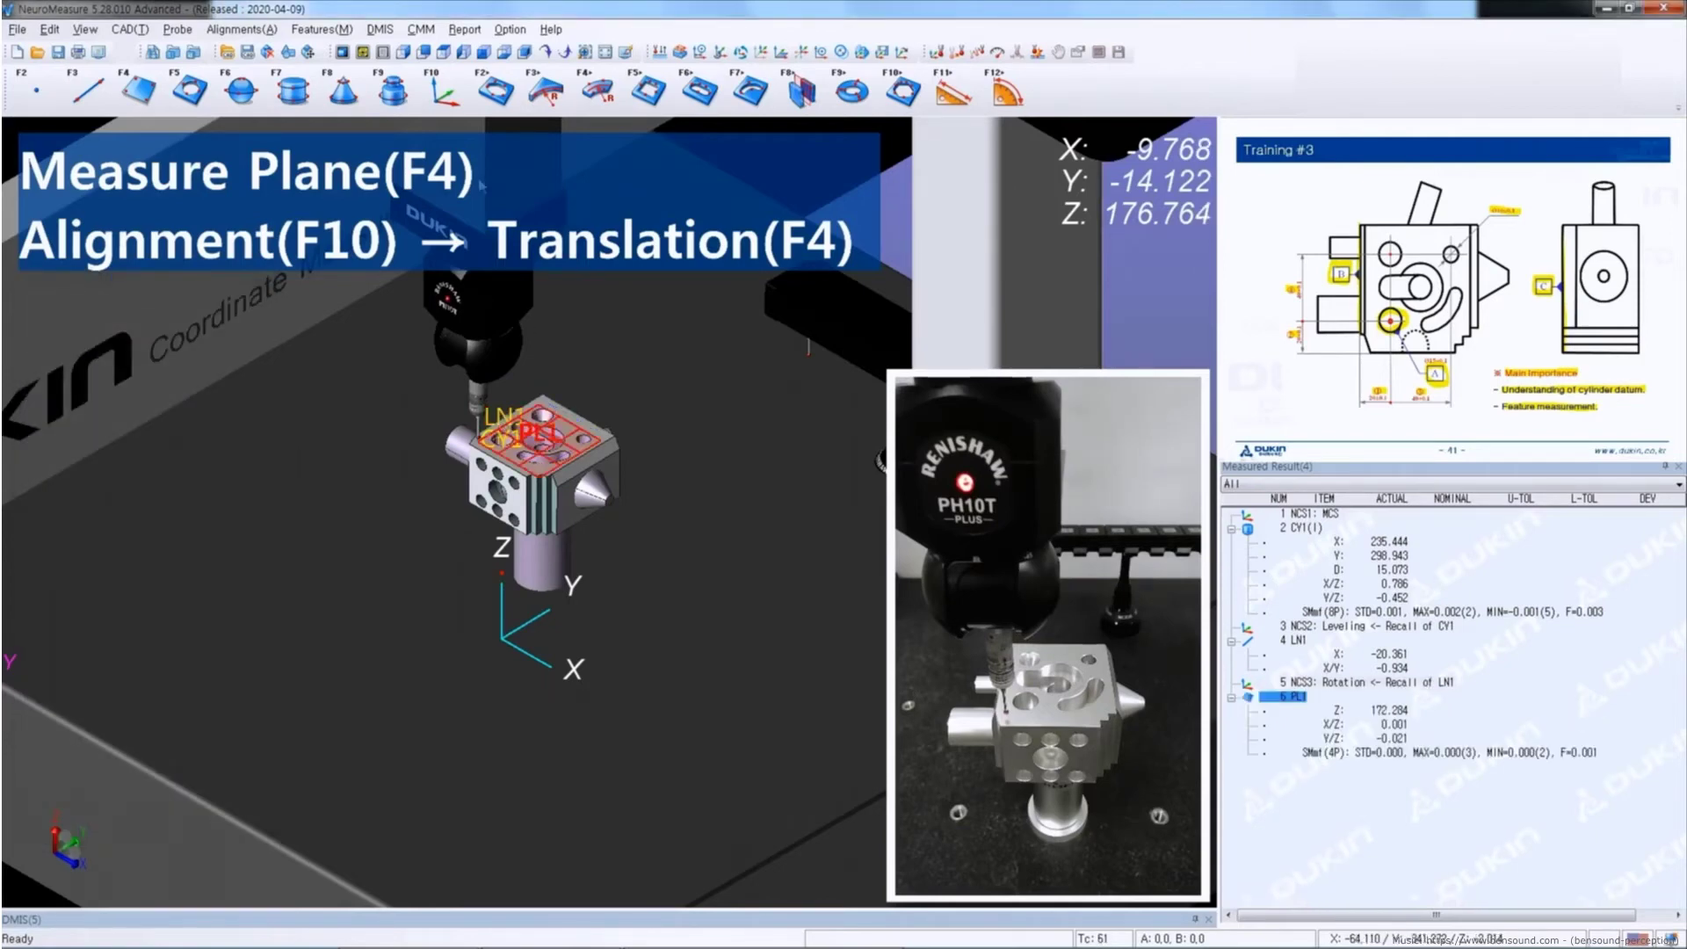
left_click(441, 95)
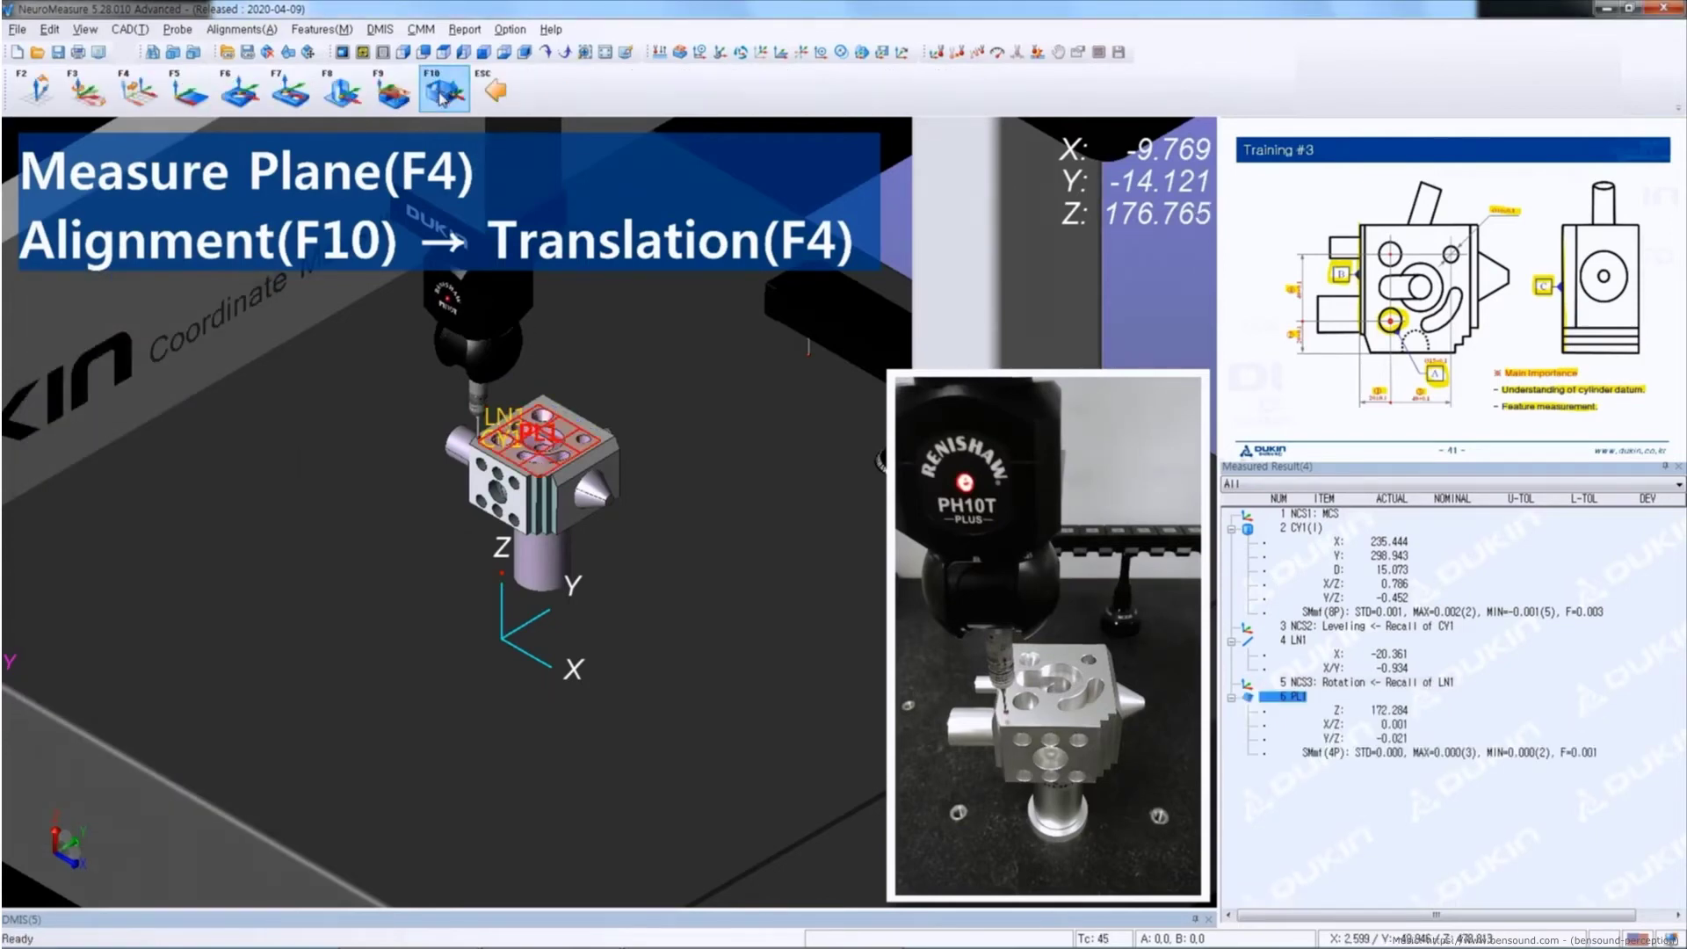
left_click(139, 92)
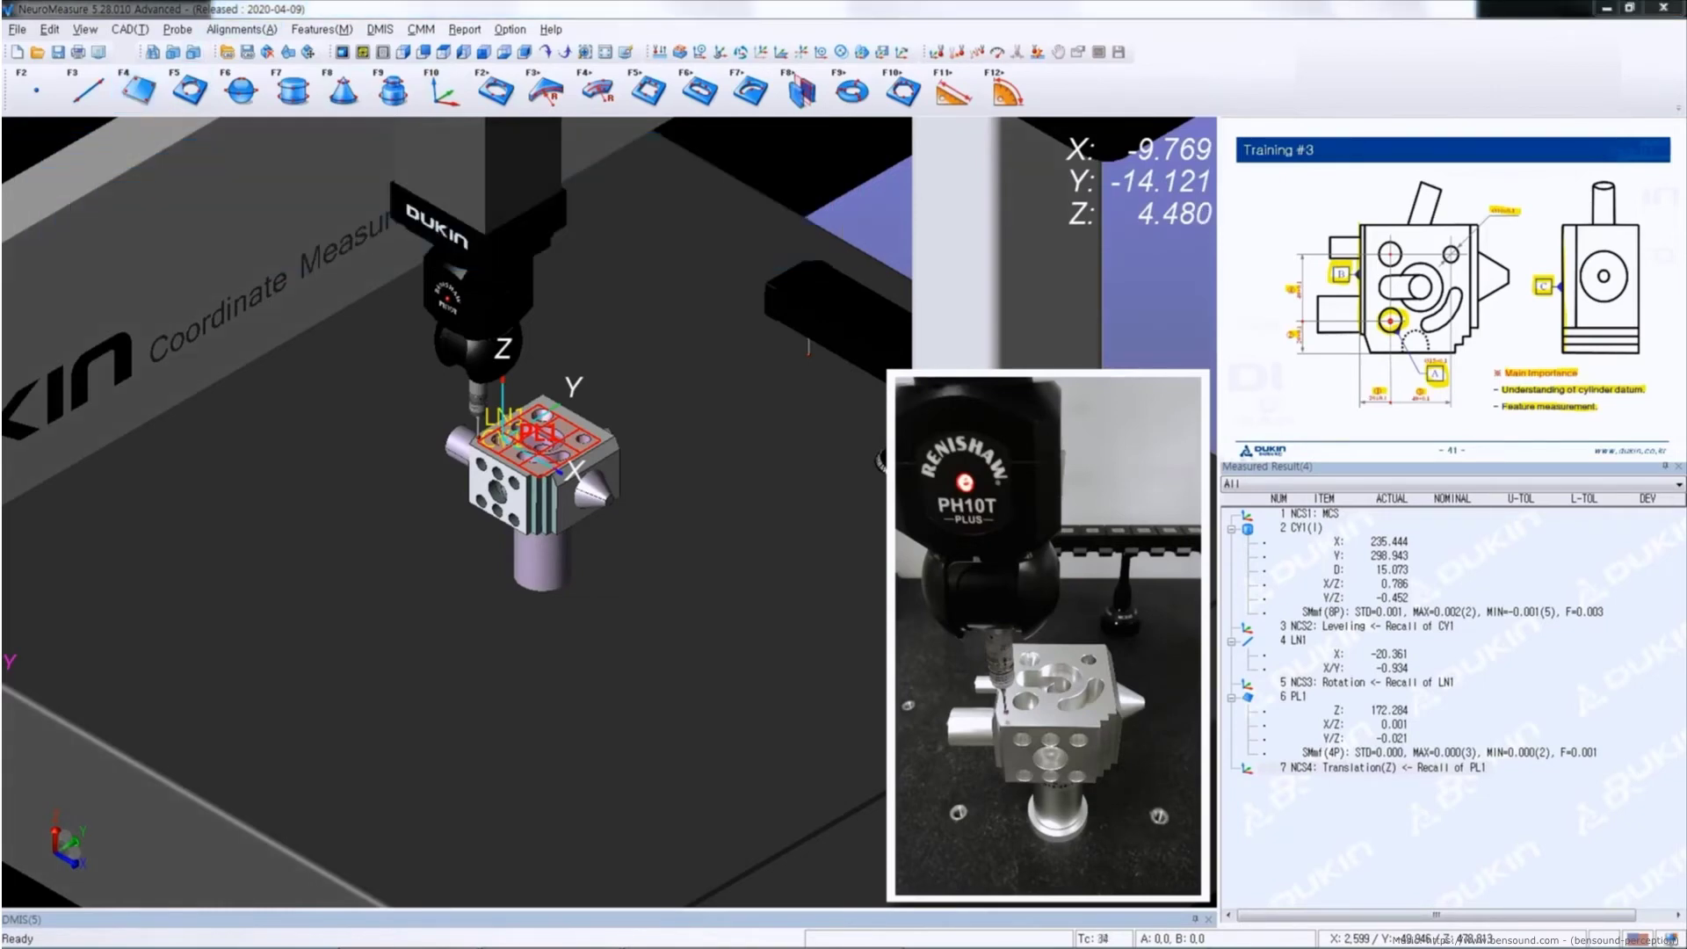
Zoom to the part and probe points PT1 and PT2 on its side faces
left_click(628, 57)
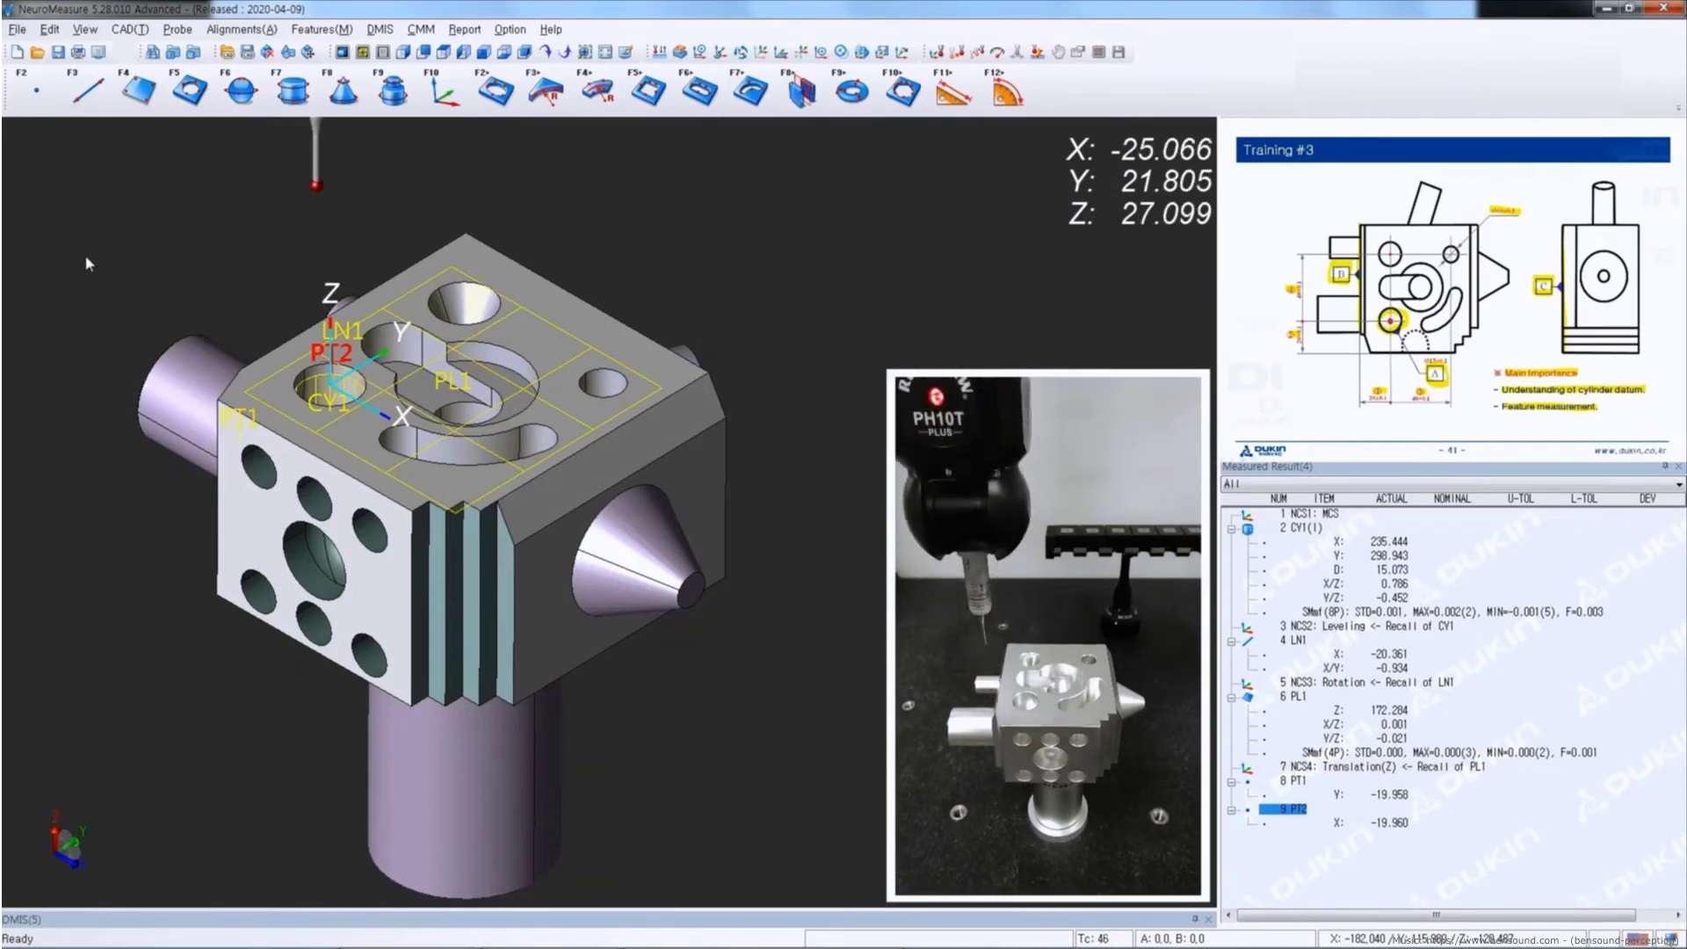
Give point PT1's Y value a nominal of 20.000
key("Up")
key("Return")
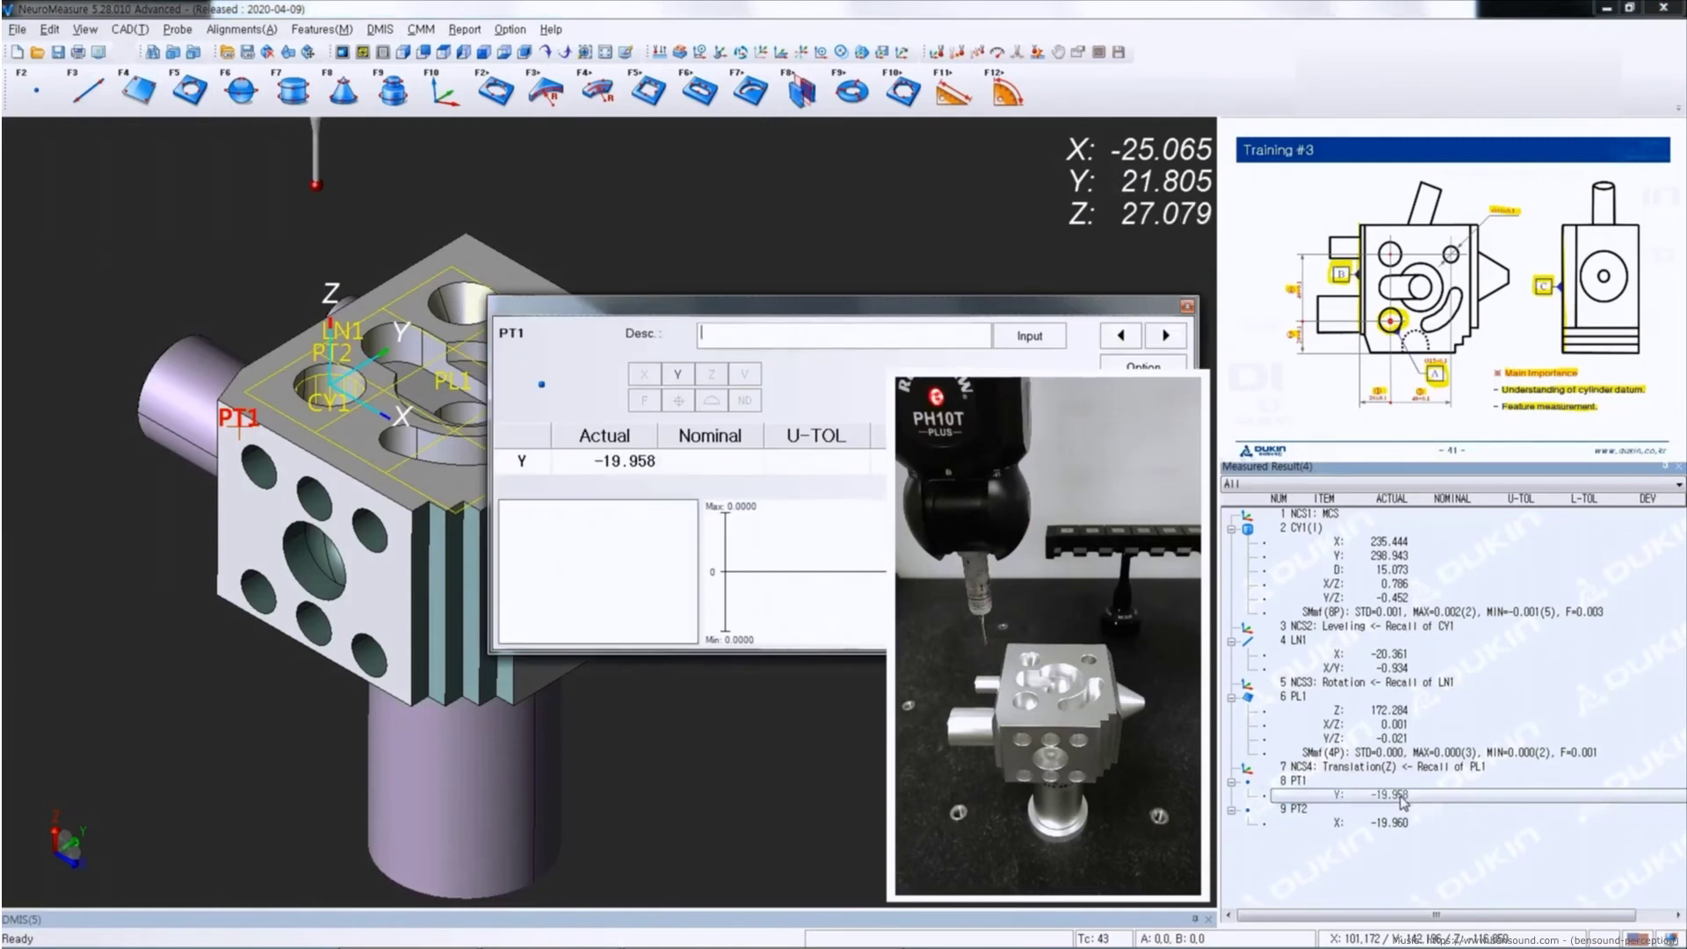
left_click(677, 461)
left_click_drag(759, 321, 382, 428)
type("20")
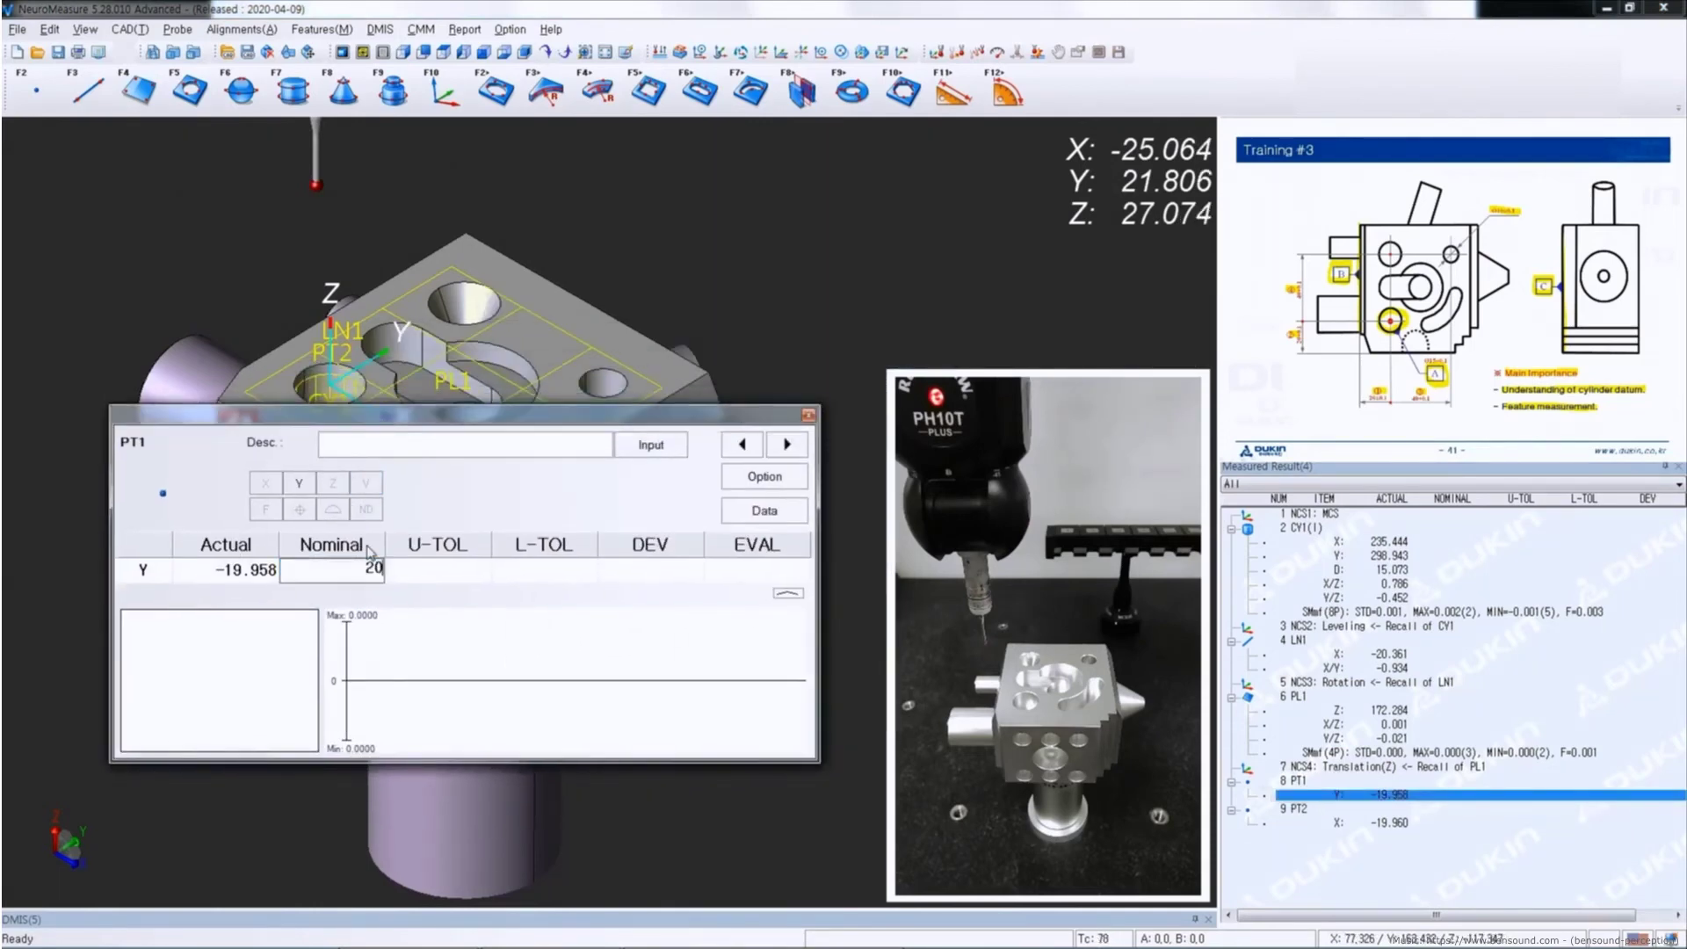
key("Return")
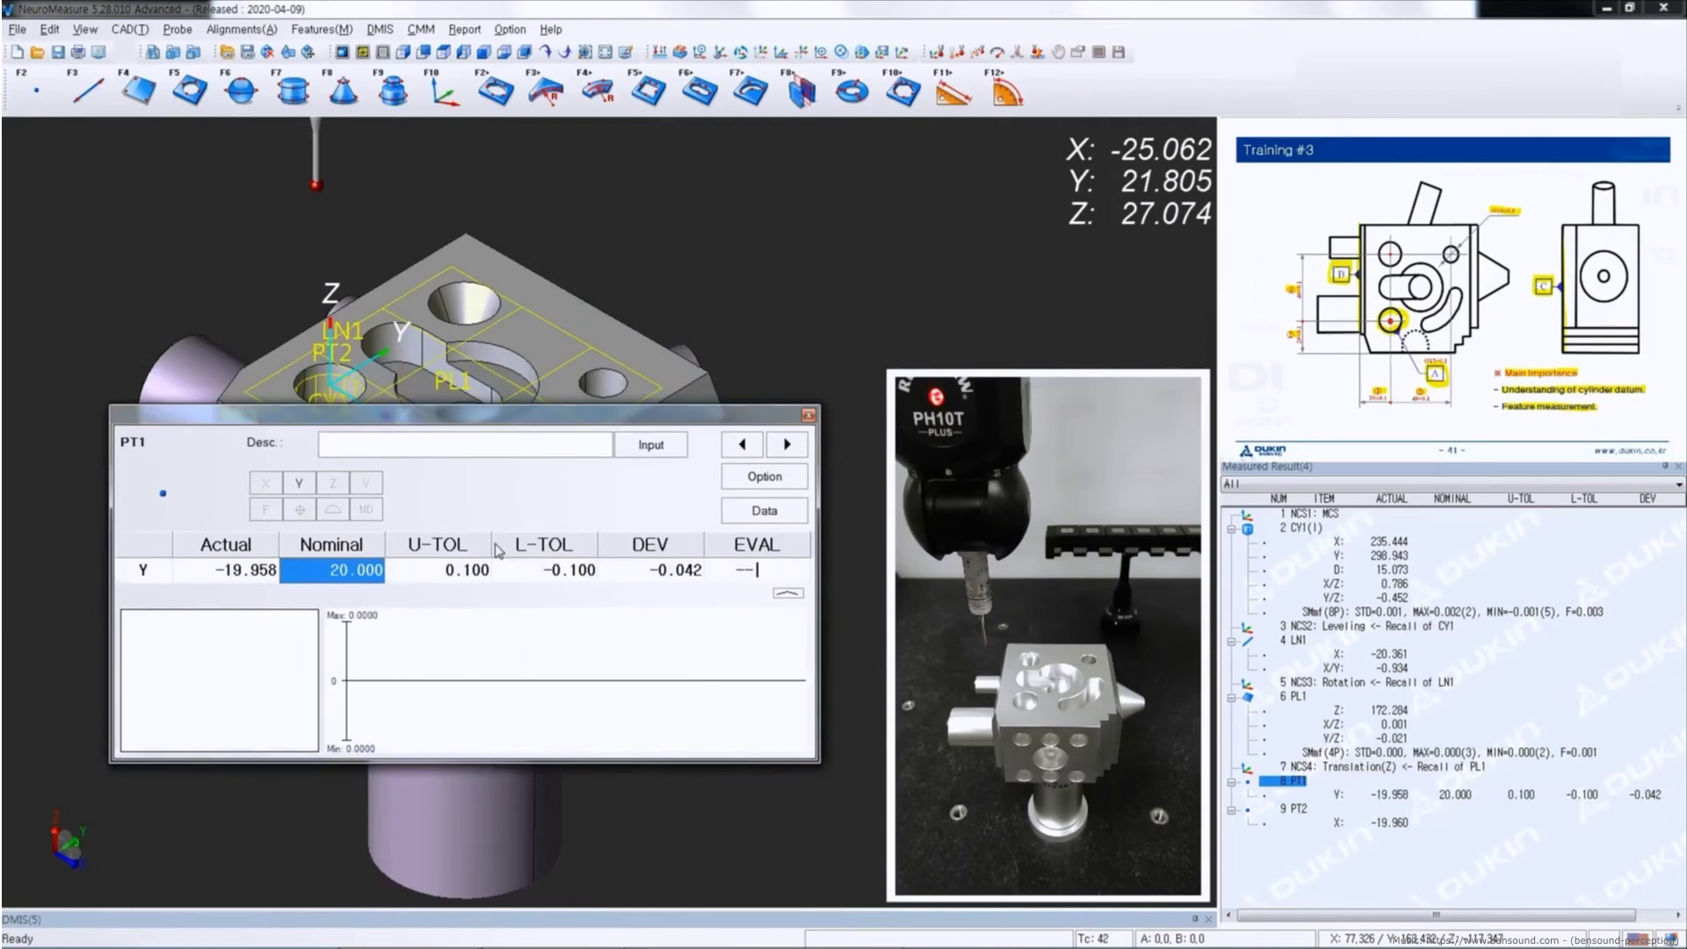
Give point PT2's X value a nominal of 20.000
left_click(785, 447)
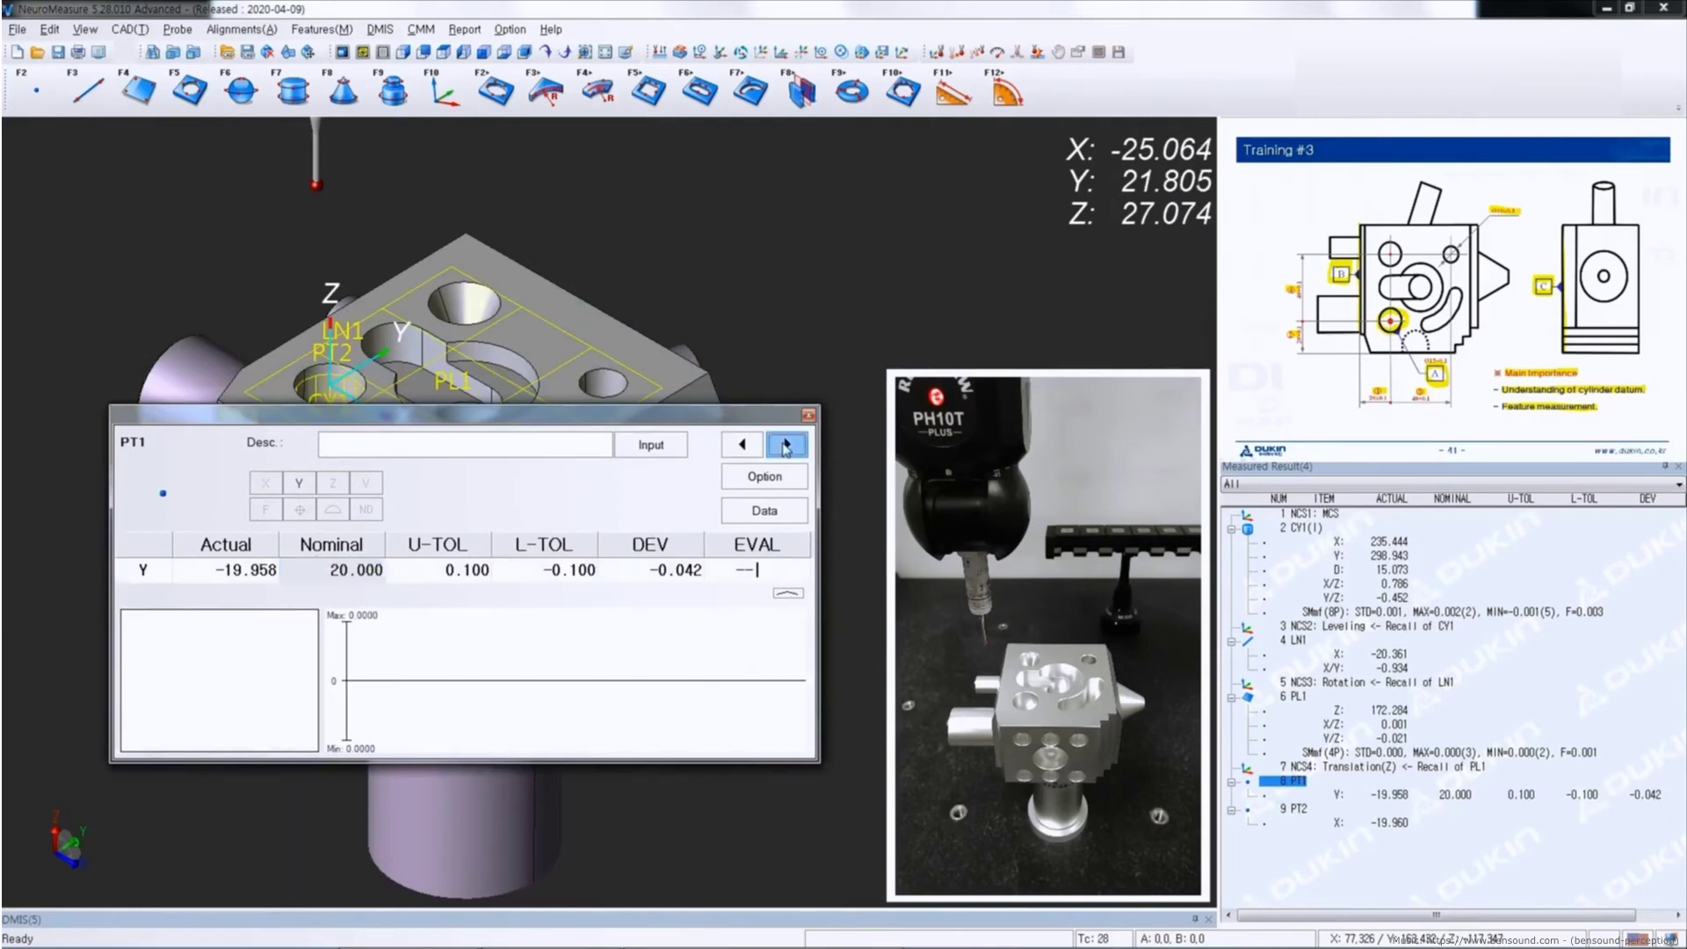
left_click_drag(497, 707, 199, 424)
left_click(340, 577)
type("20")
key("Return")
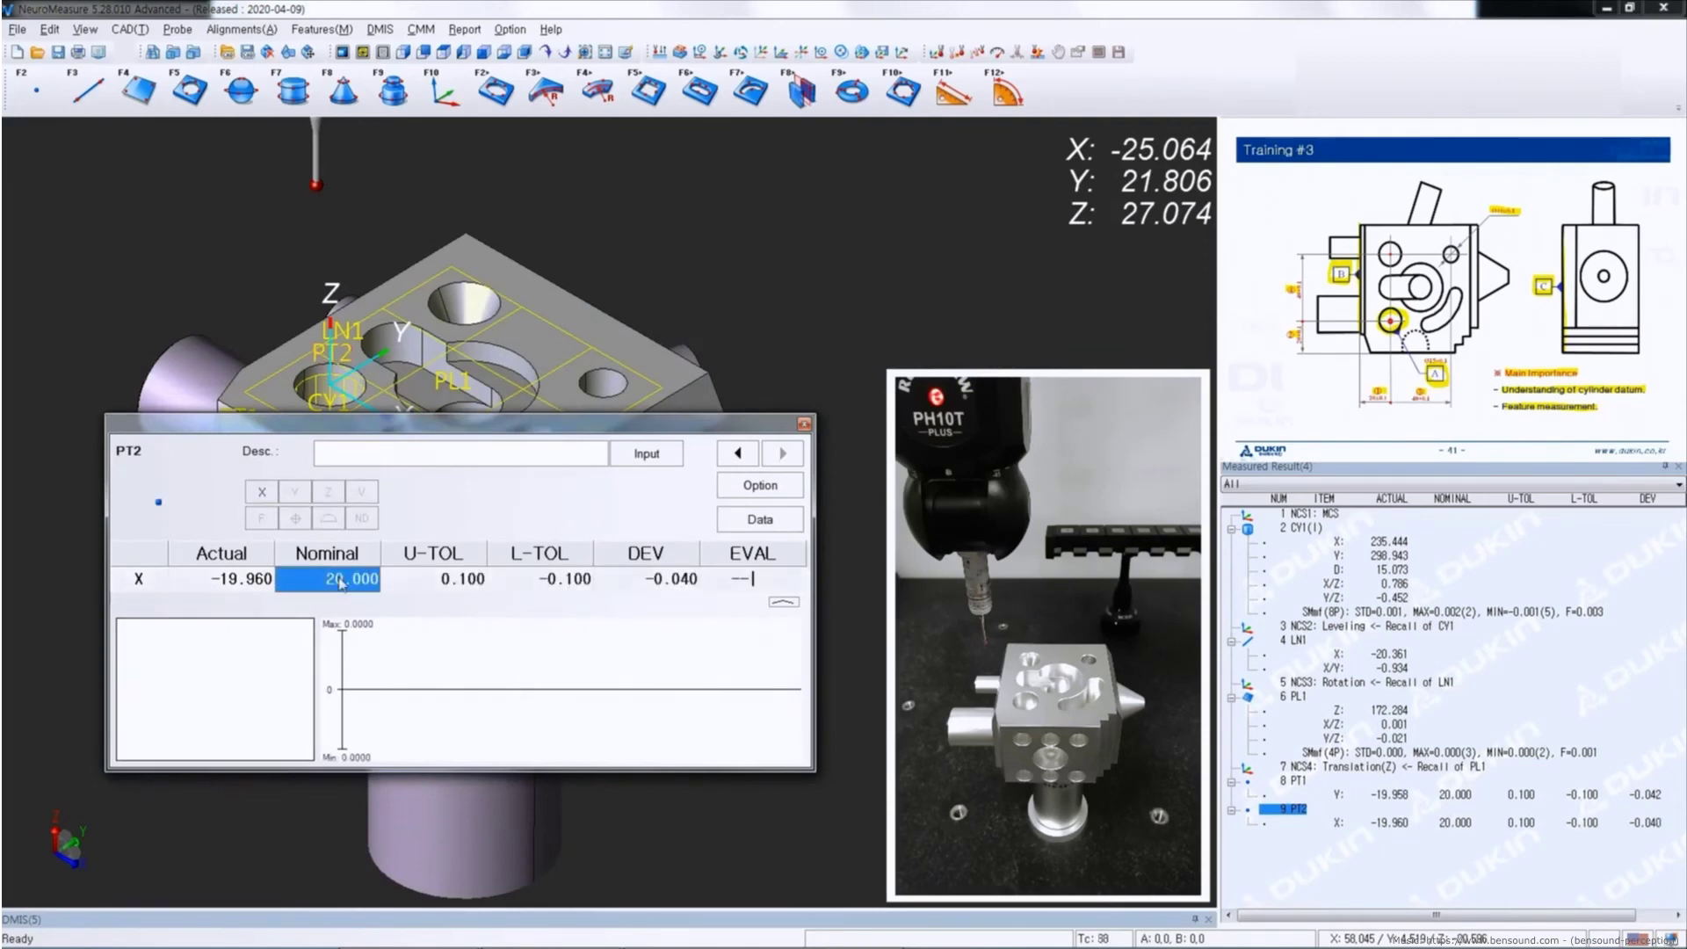
left_click(788, 486)
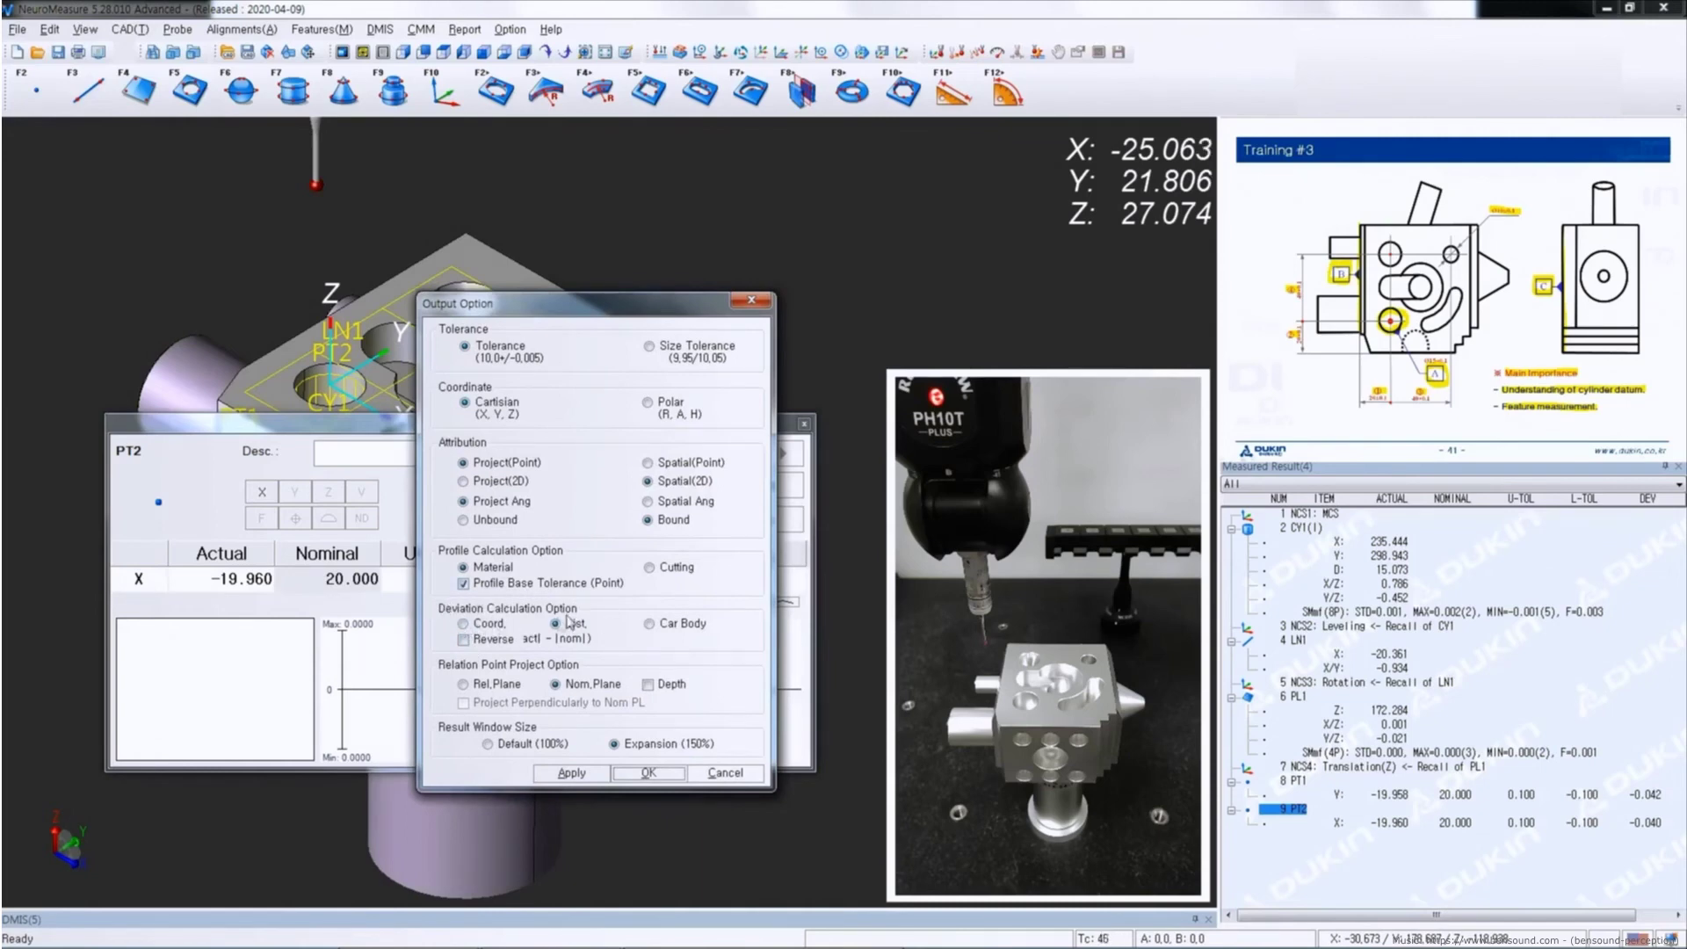
Set the Deviation Calculation Option to Coord. and apply it
left_click(488, 624)
left_click(571, 772)
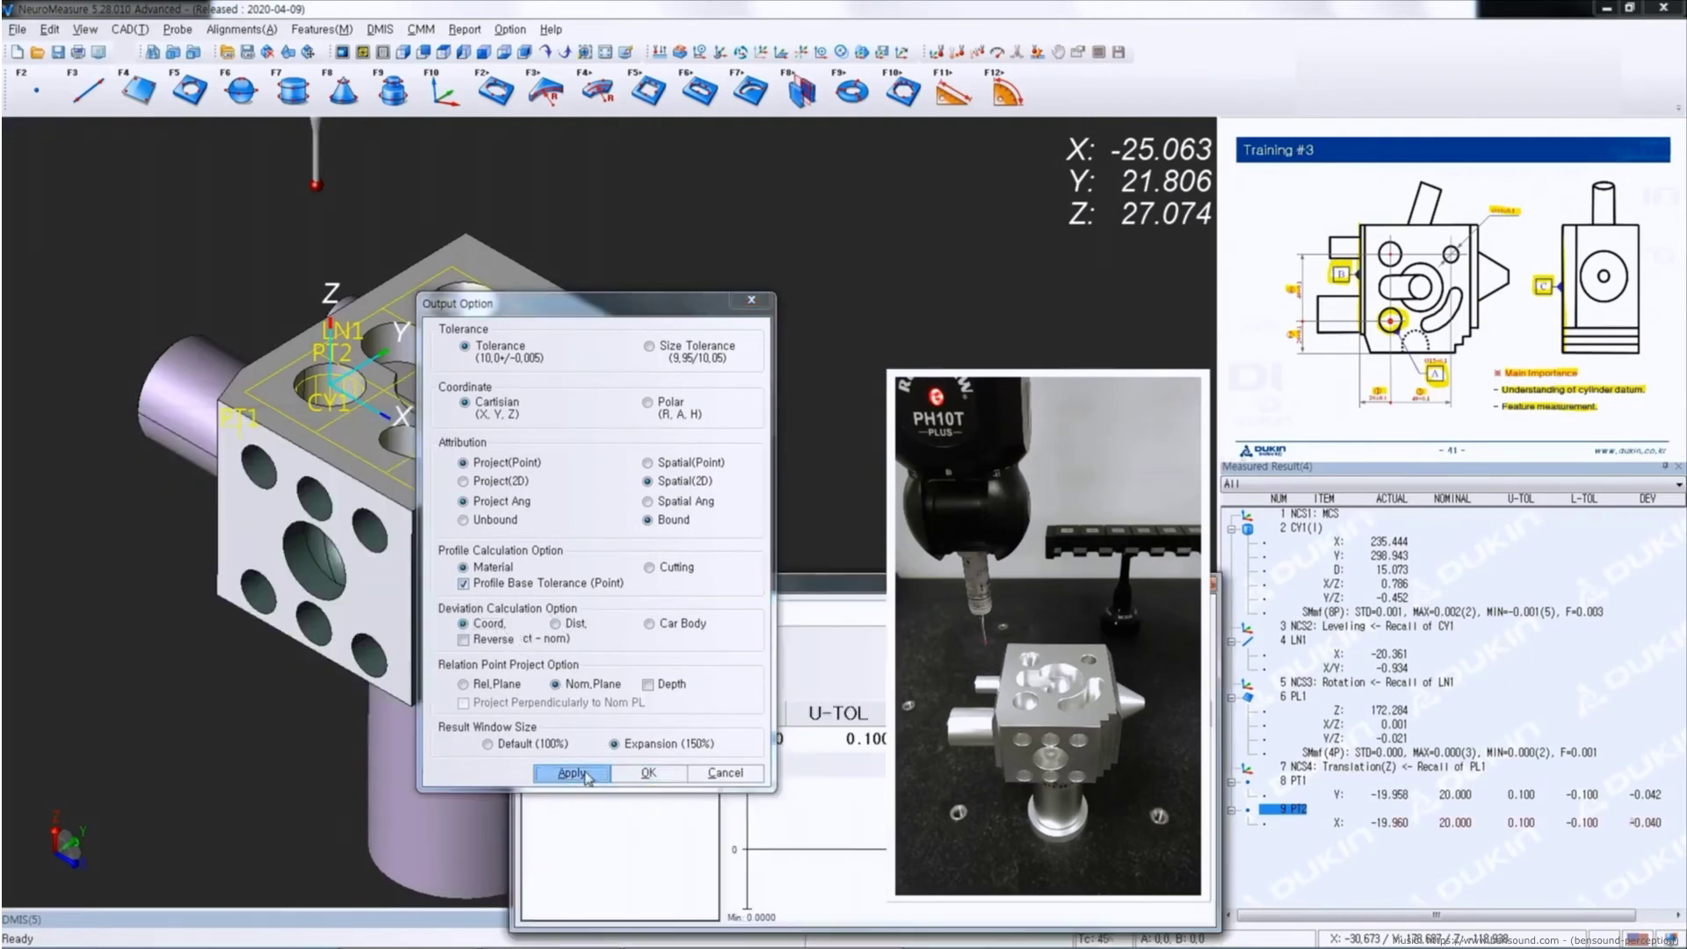
left_click(751, 300)
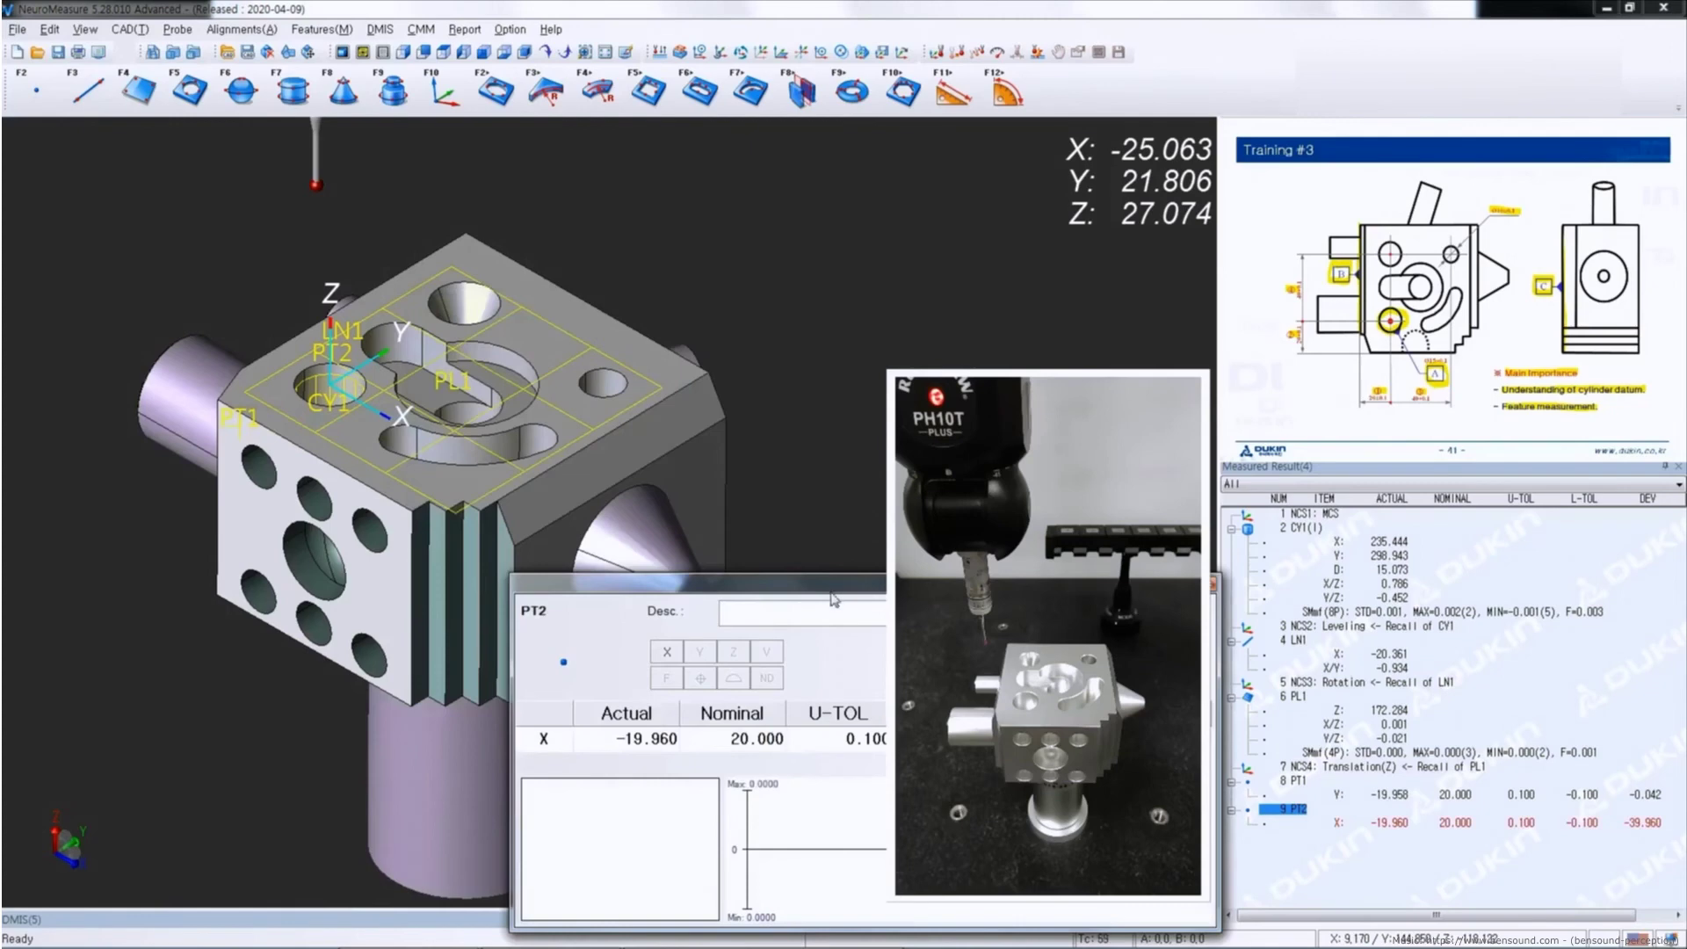
left_click_drag(831, 593, 379, 470)
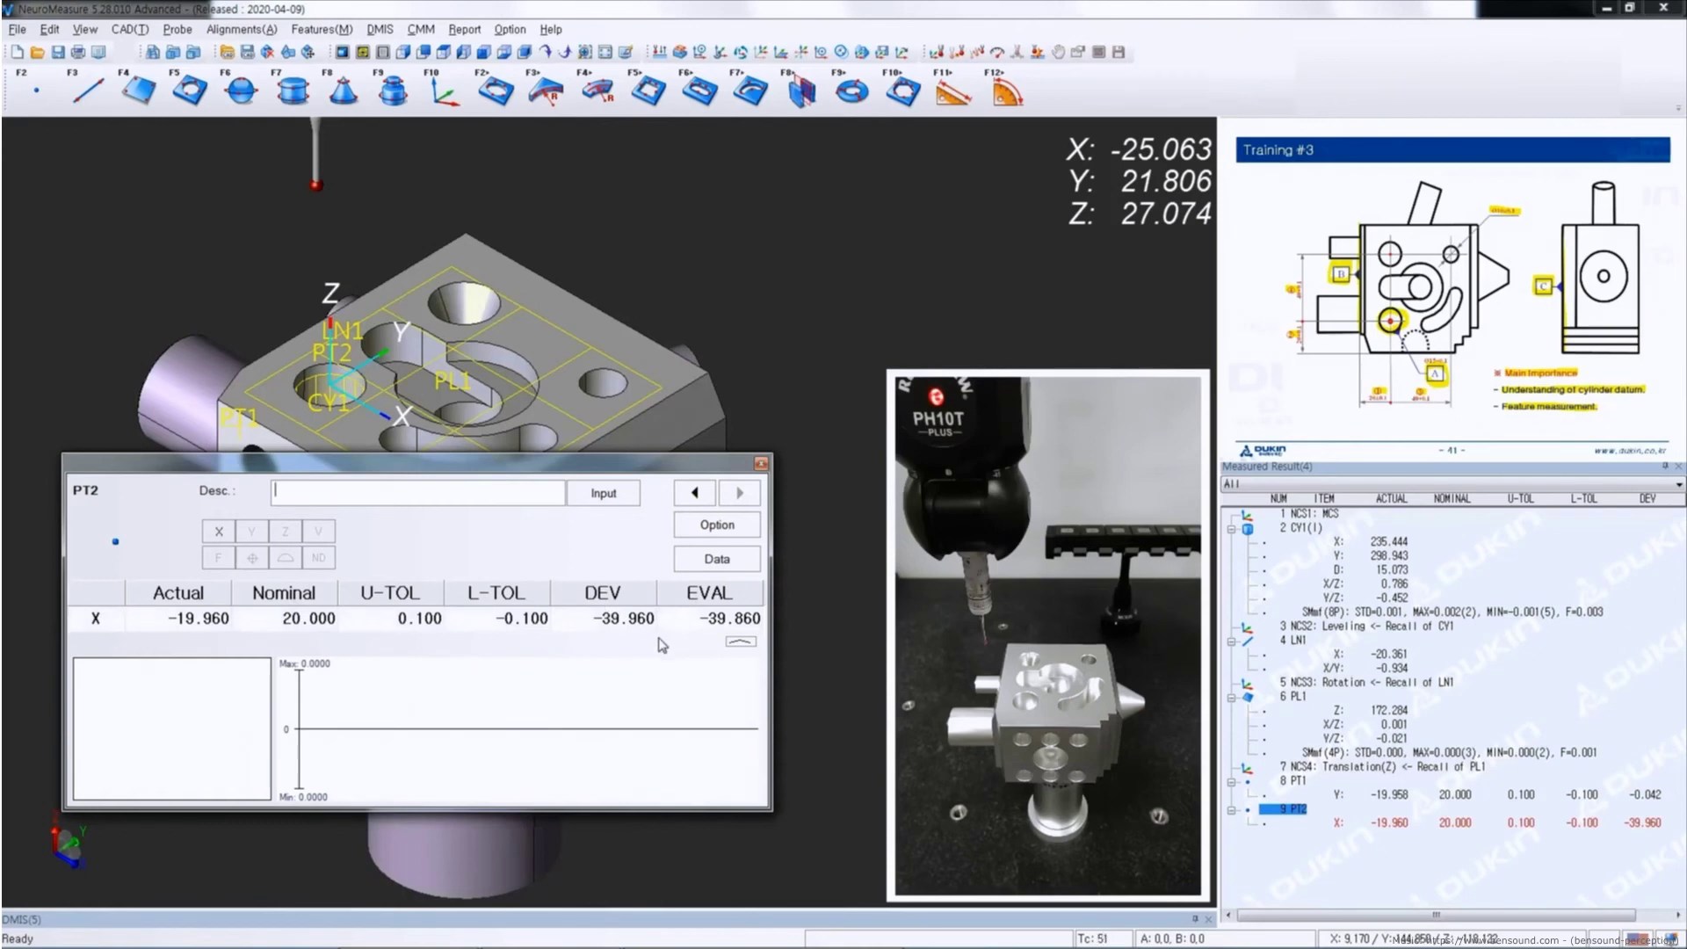
Change PT2's X nominal to -20.000, giving a deviation of 0.040
left_click(298, 628)
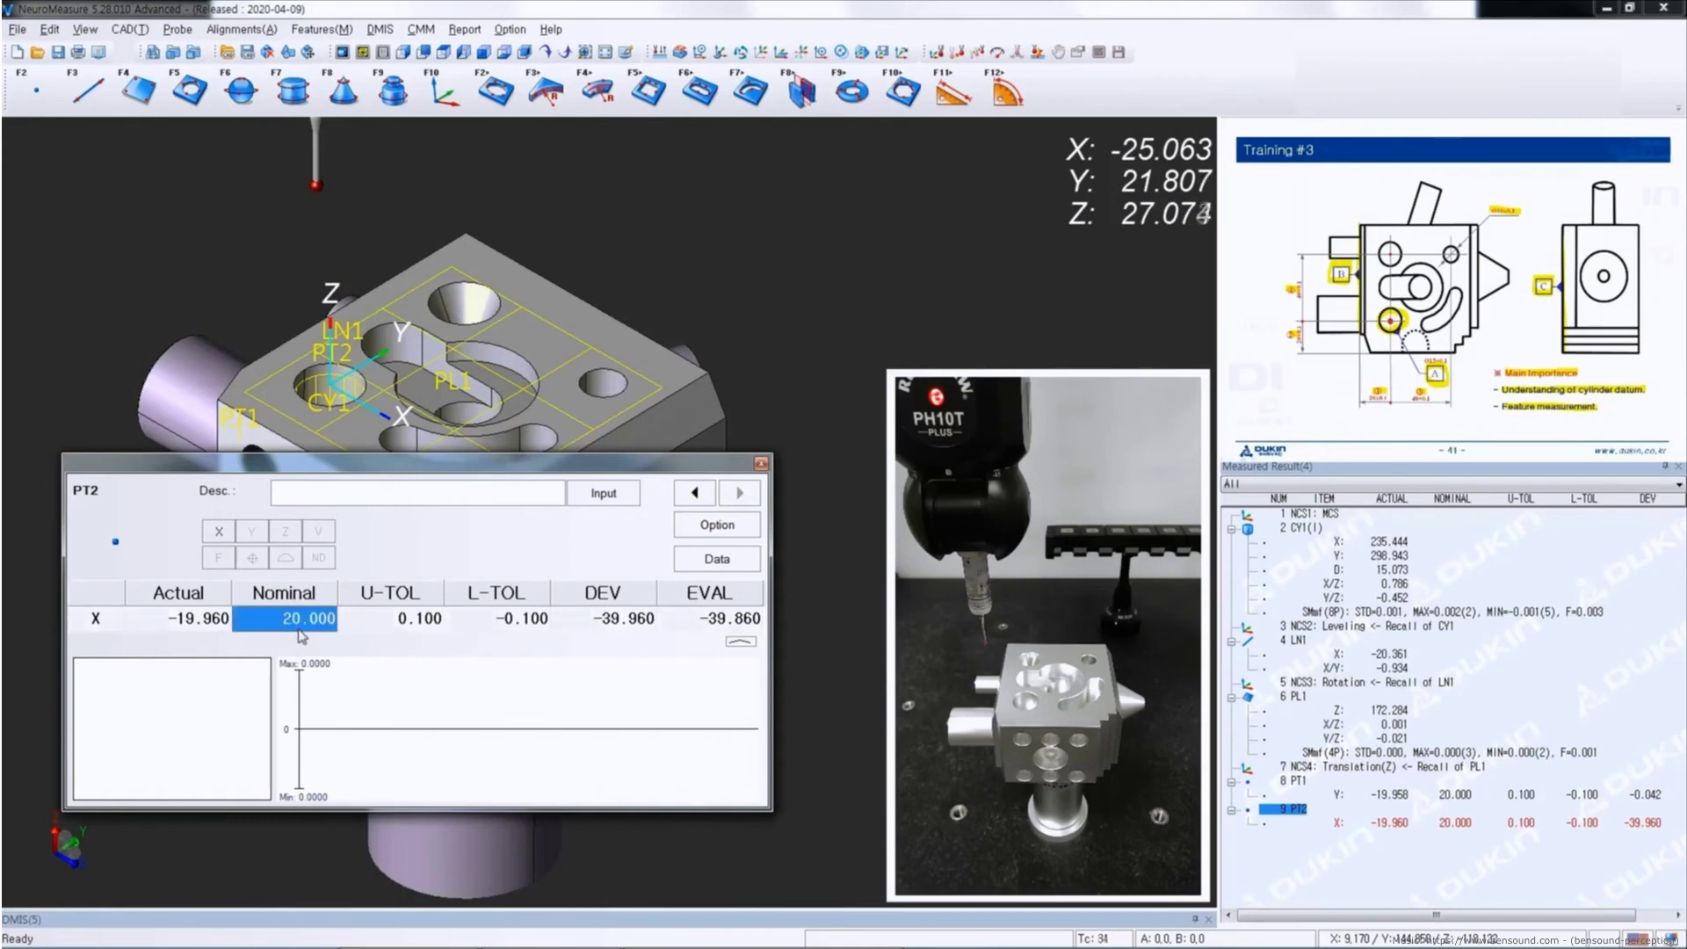
left_click(300, 629)
type("-20")
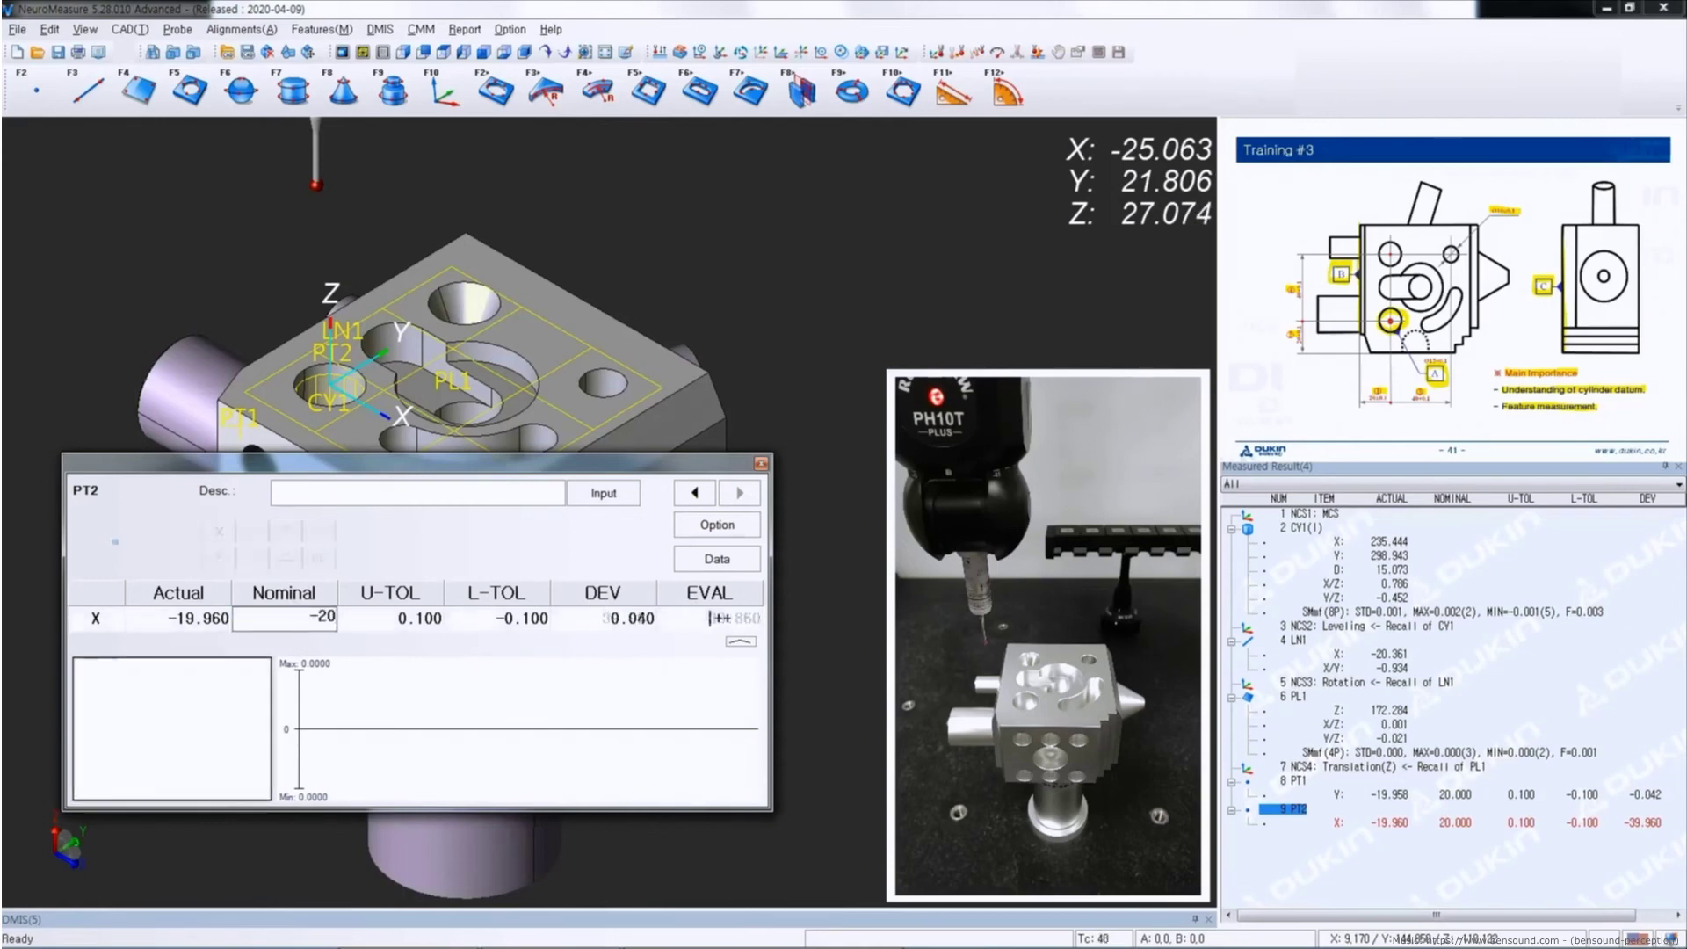
key("Return")
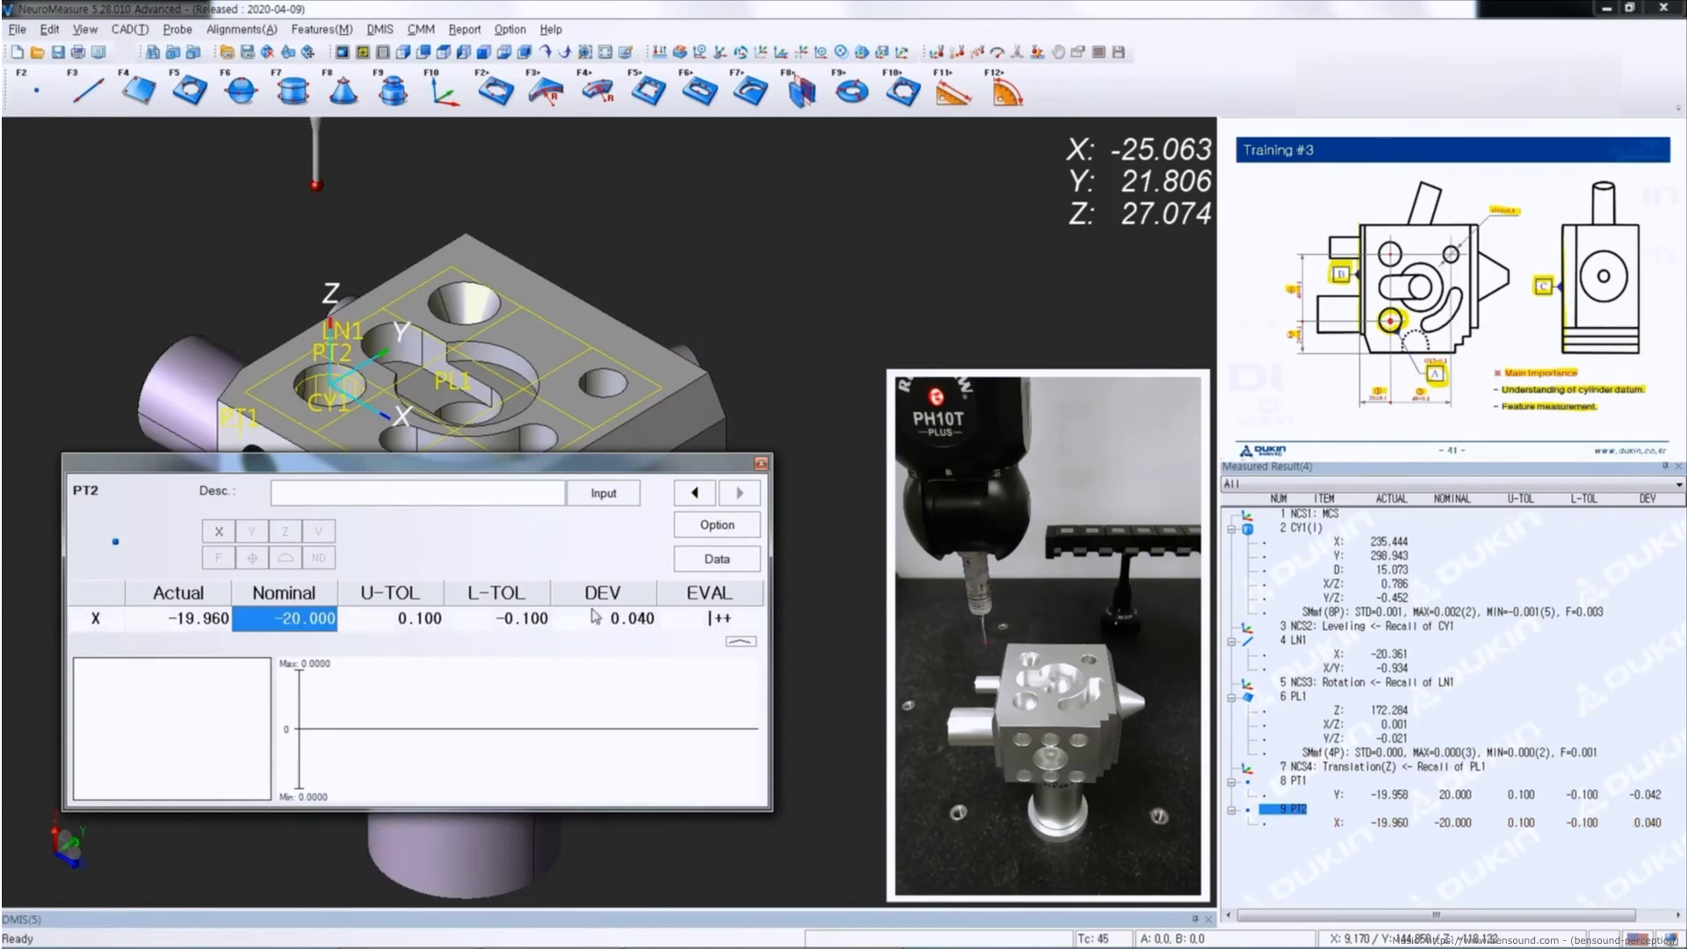
left_click(714, 532)
Switch the Deviation Calculation Option back to Dist. and confirm
left_click_drag(819, 252, 435, 332)
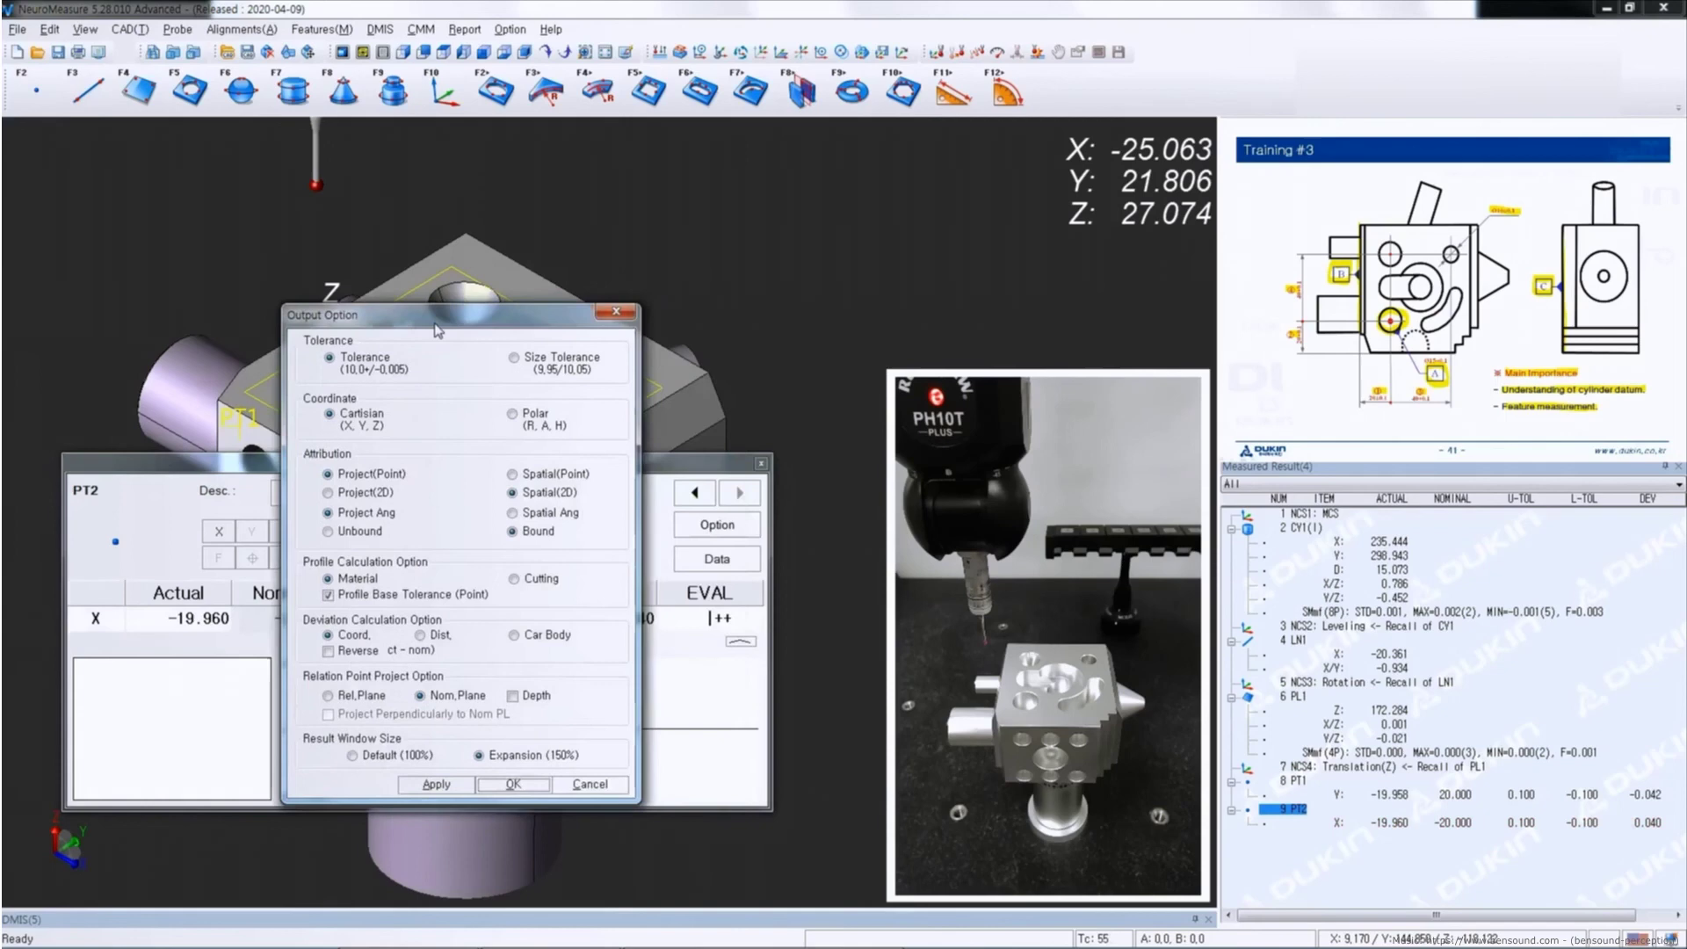
left_click(419, 634)
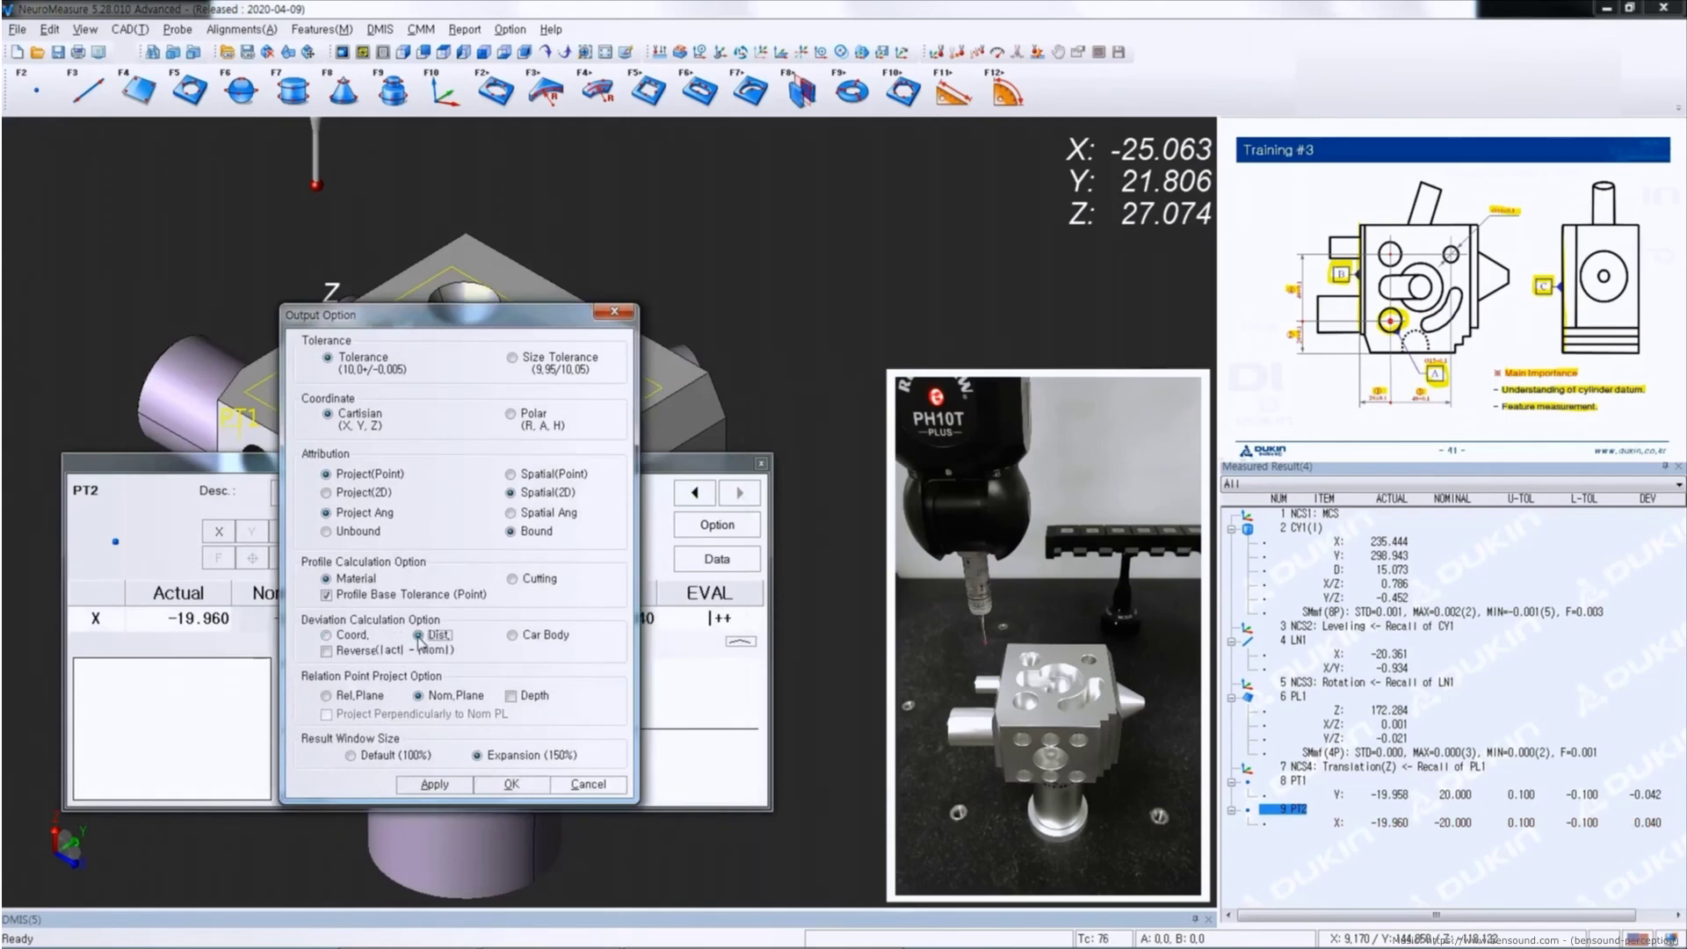
left_click(511, 784)
Set PT2's X nominal back to 20.000, giving a deviation of -0.040
left_click_drag(669, 597, 215, 404)
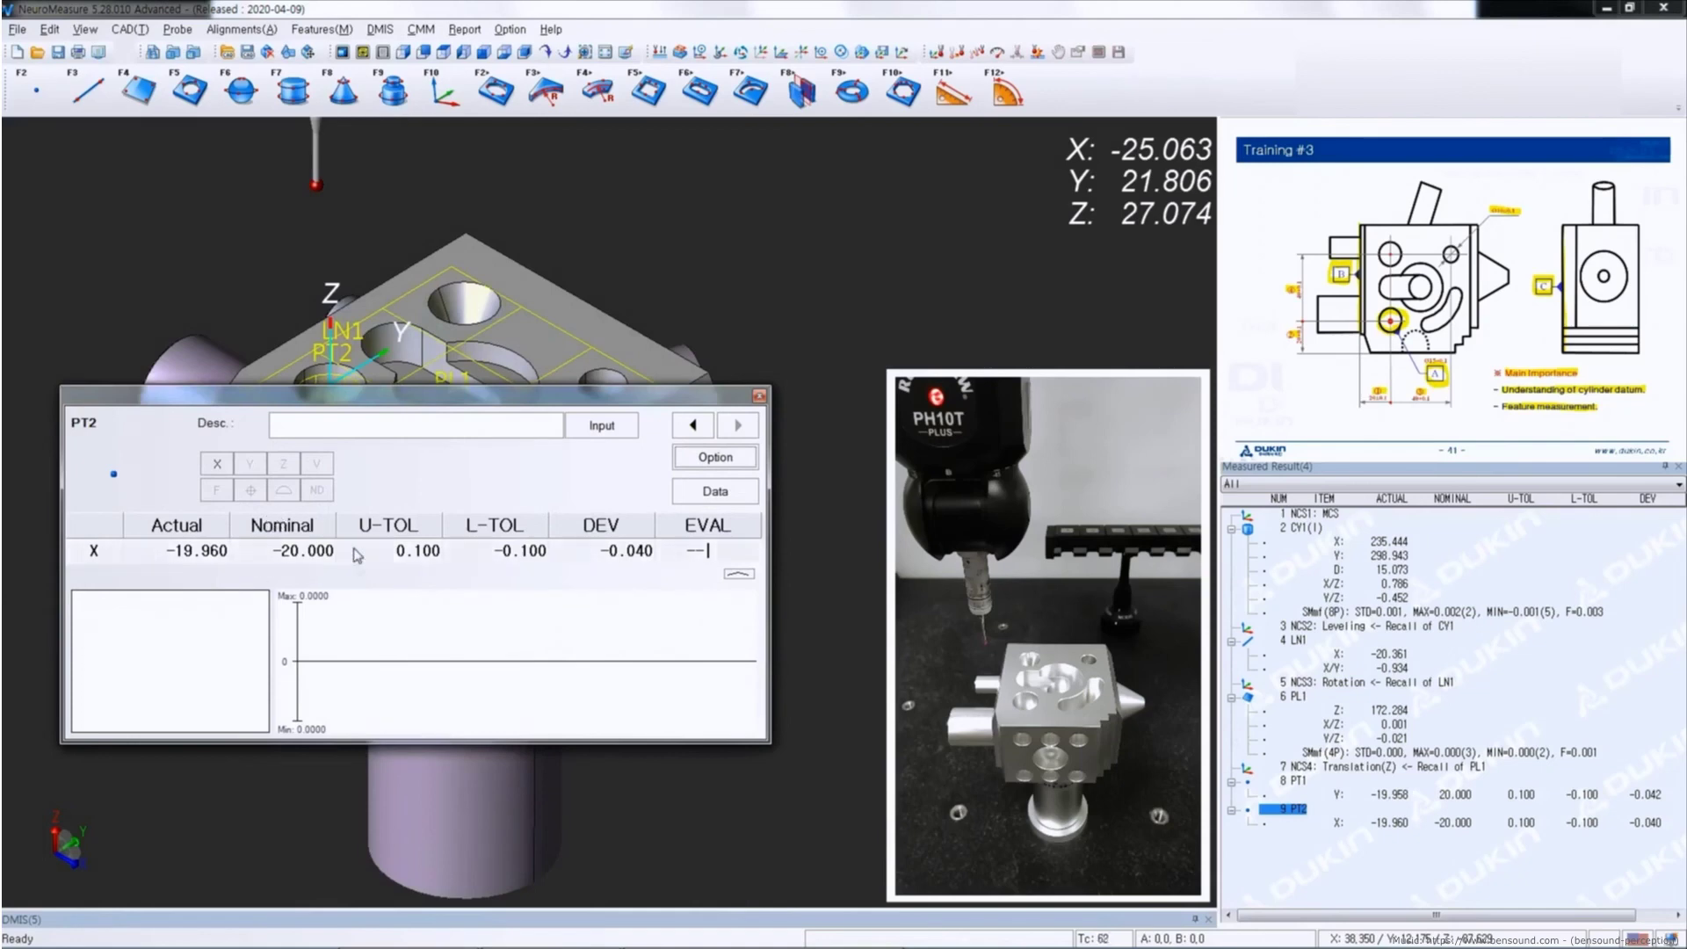
left_click(314, 551)
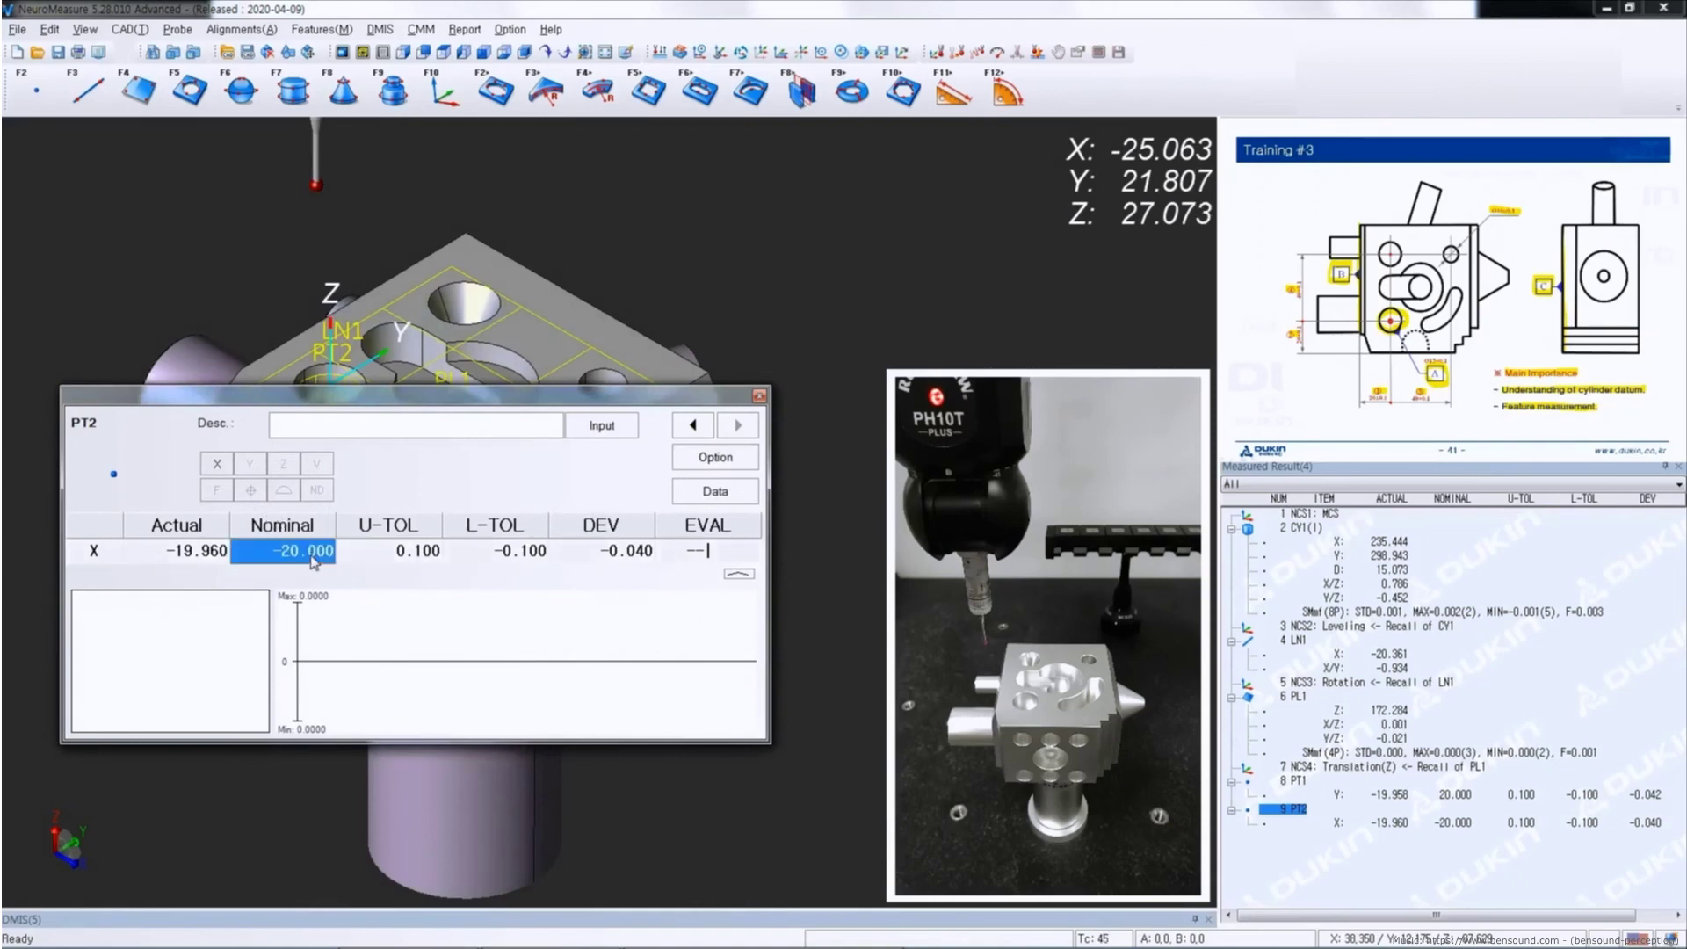
type("20")
key("Return")
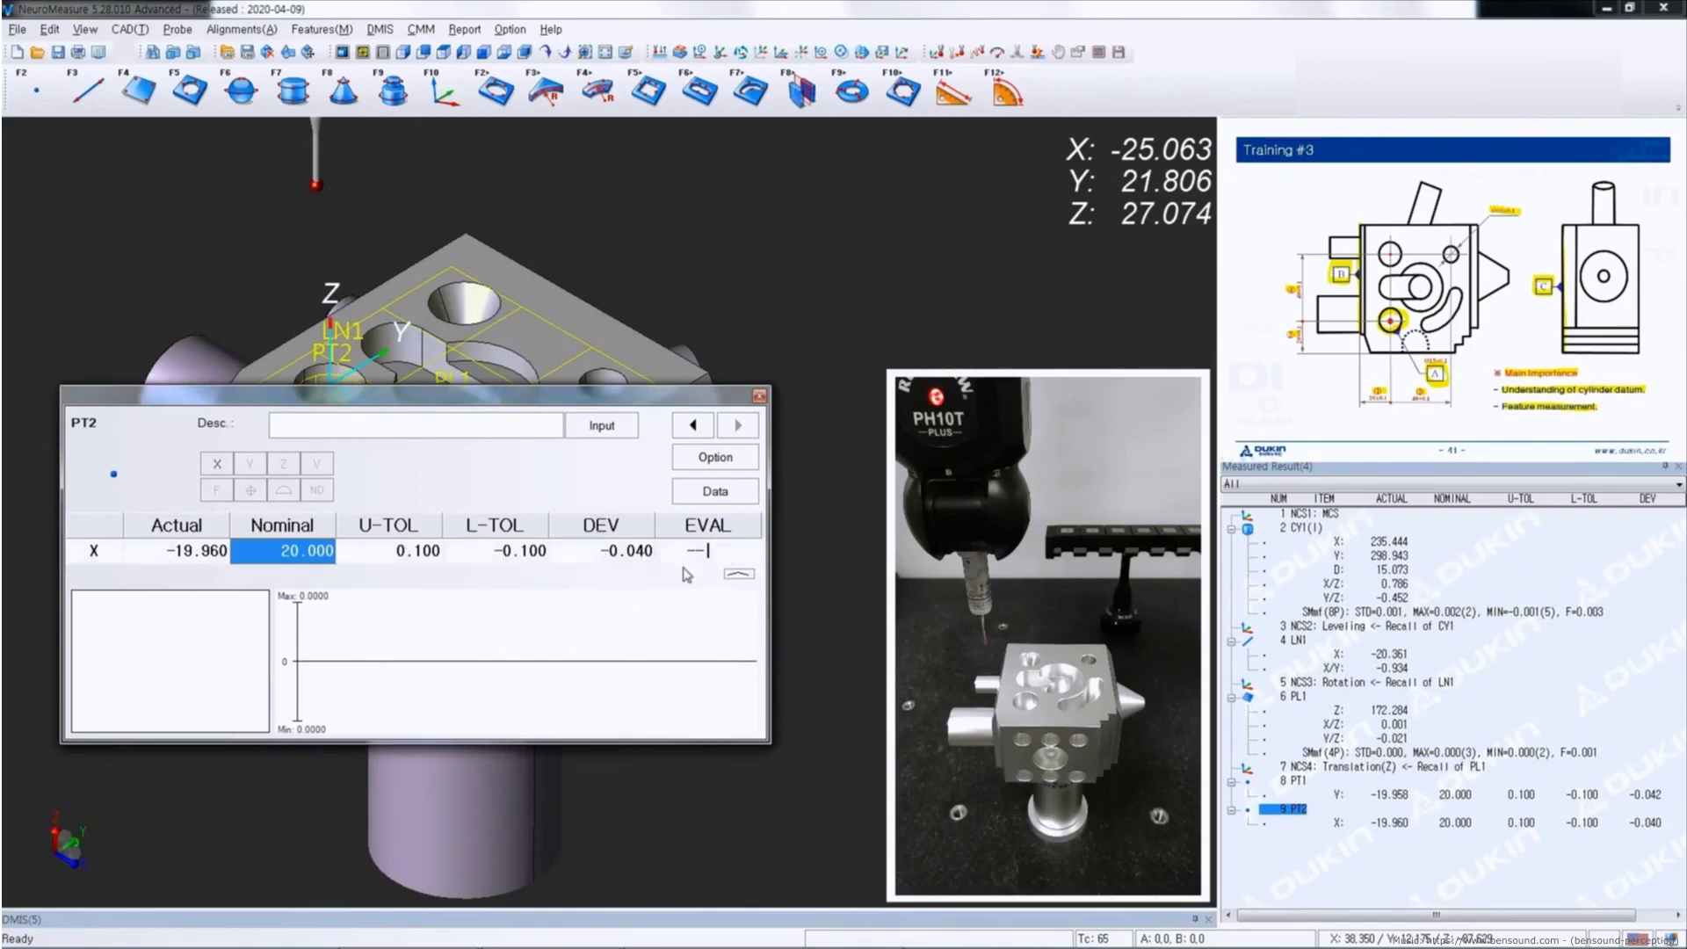
left_click(759, 397)
Measure circle CR1 on the top face with the Circle key (F5), giving diameter 10.093 at Z -2.663
key("F5")
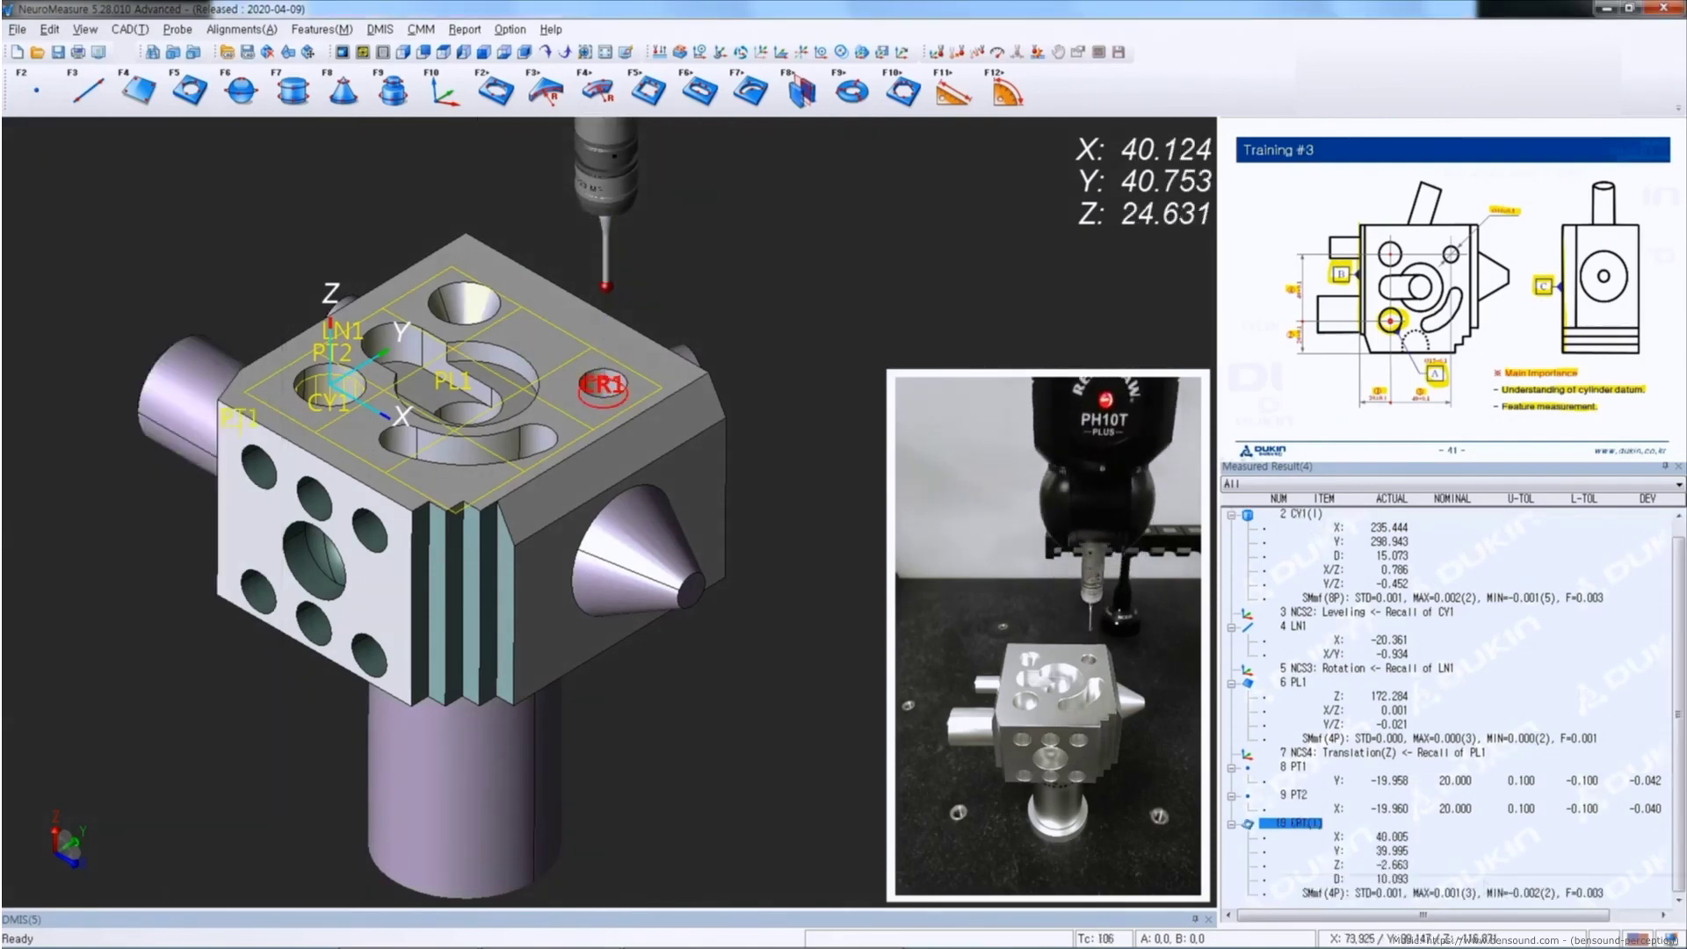
Enter CR1 nominals X 40, Y 40 and diameter 10, giving deviations 0.005, -0.005 and 0.093
double_click(1388, 850)
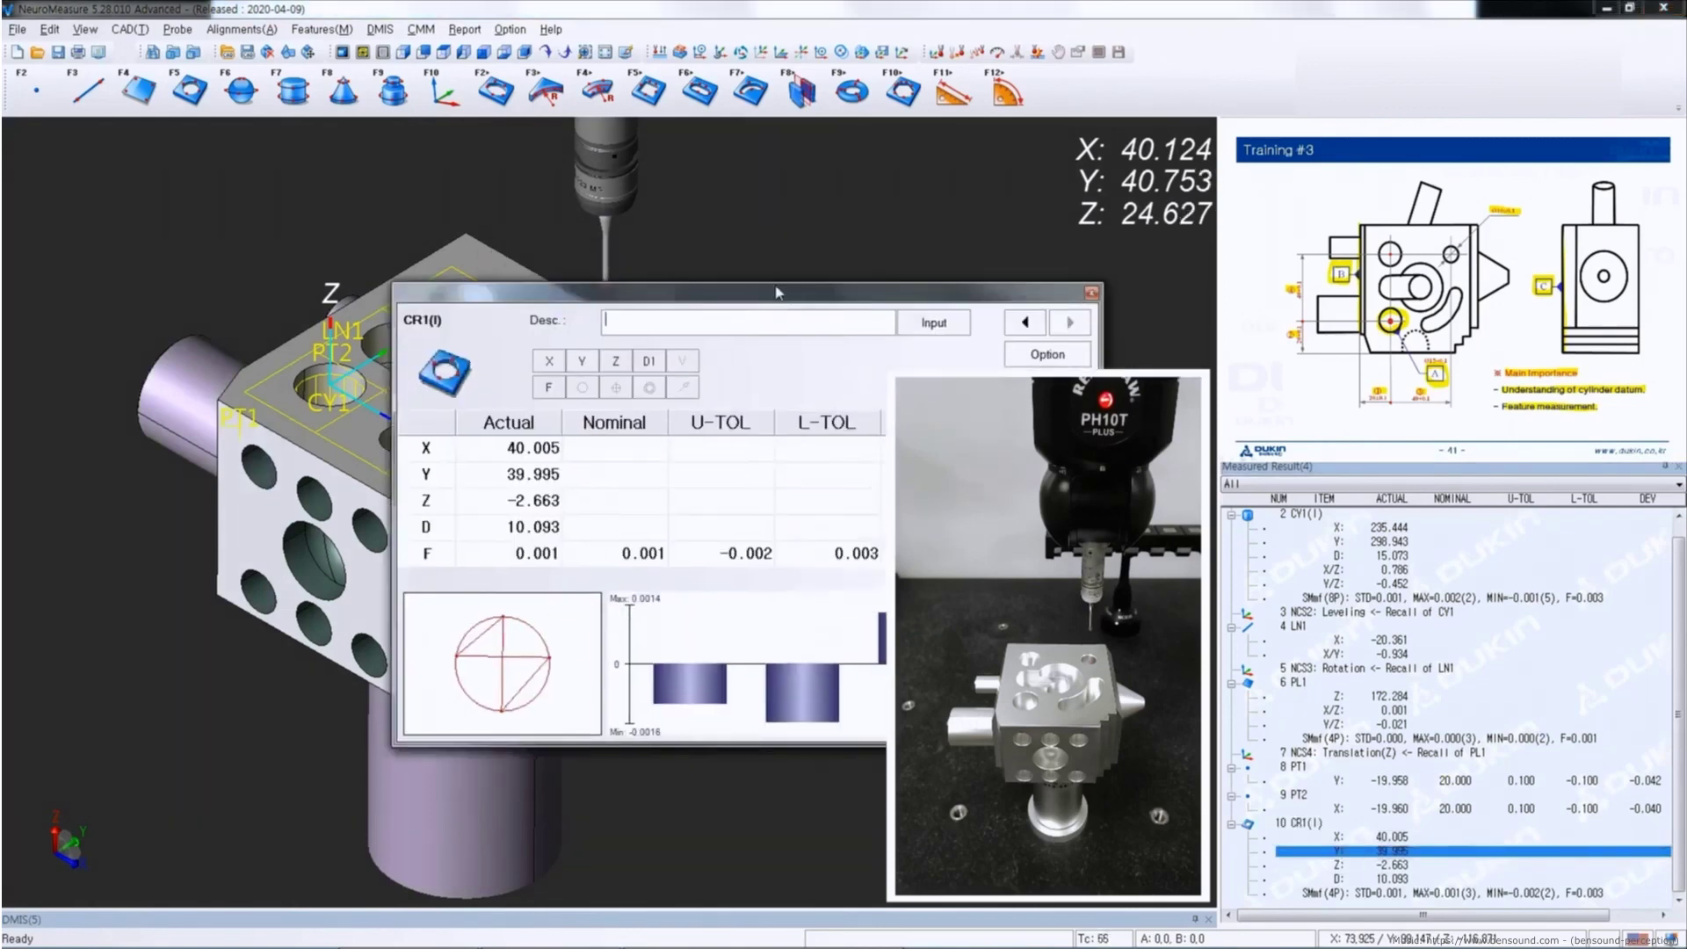
left_click(311, 477)
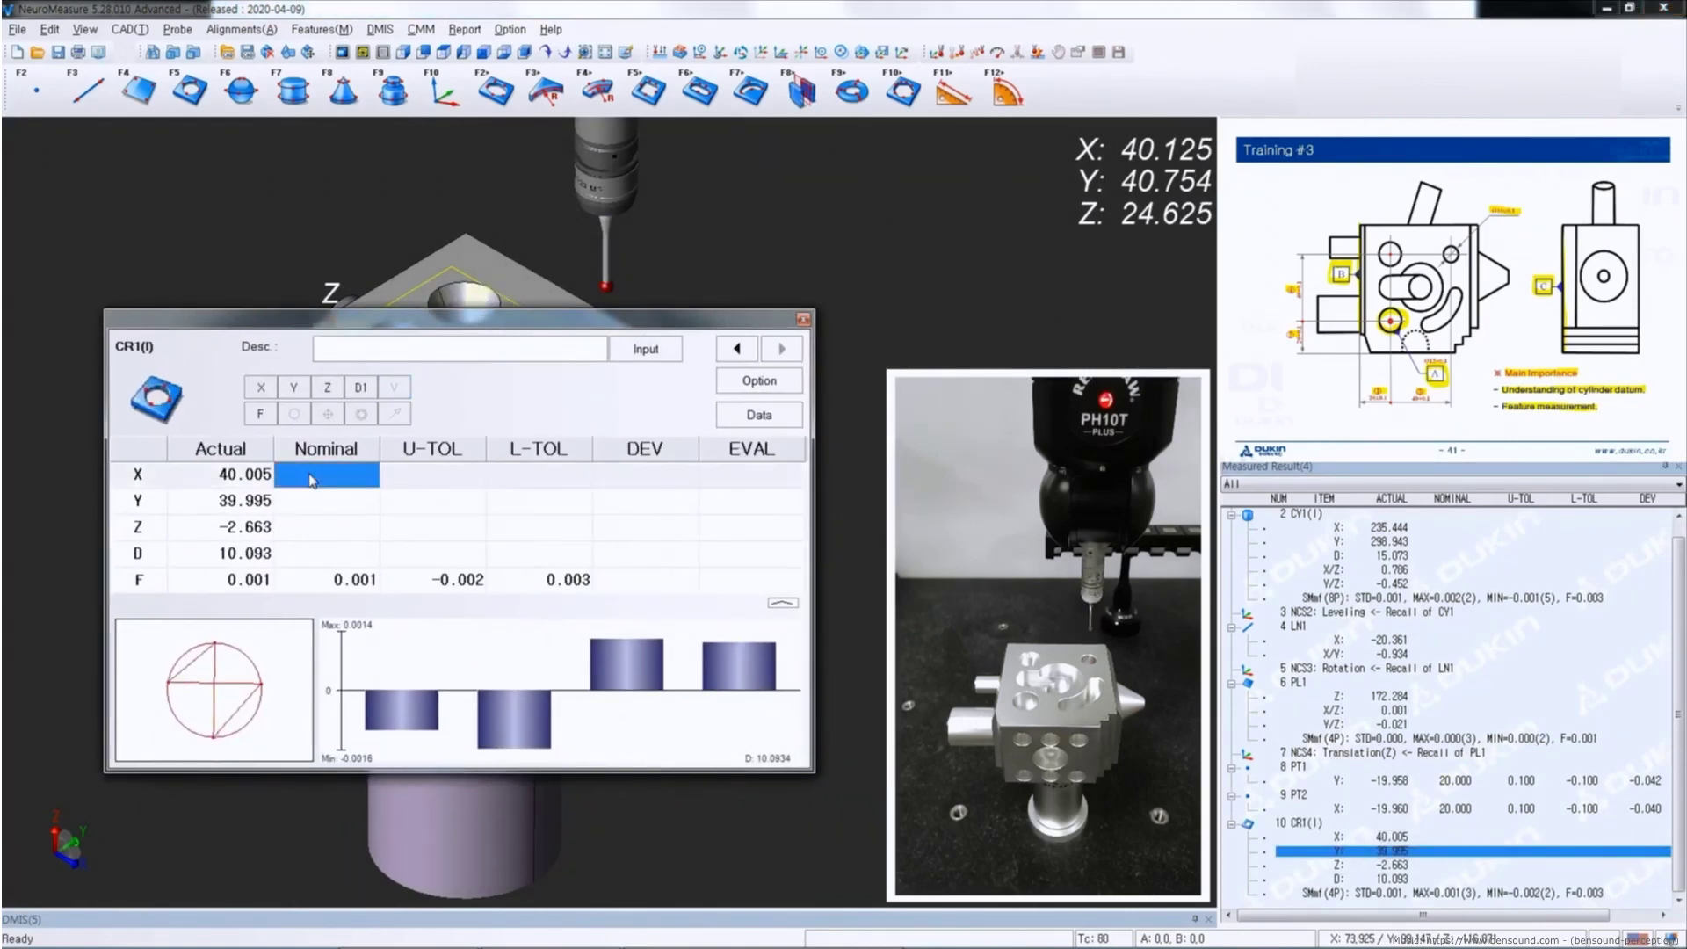
type("40")
key("Return")
type("40")
key("Return")
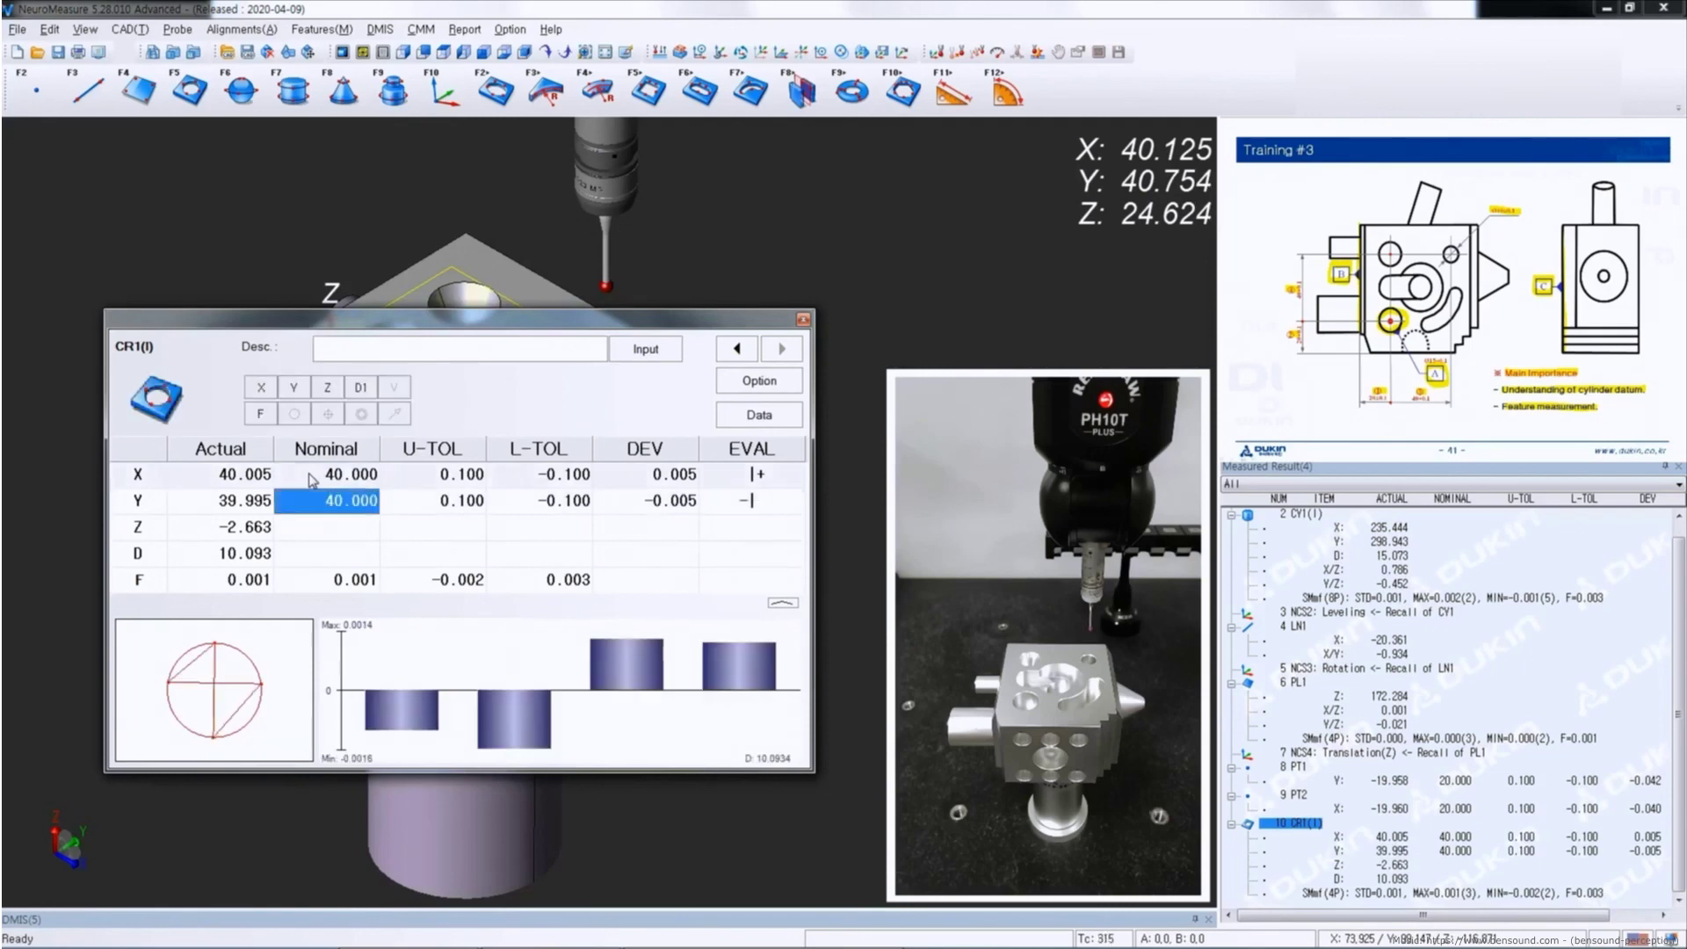
key("Down")
type("10")
key("Return")
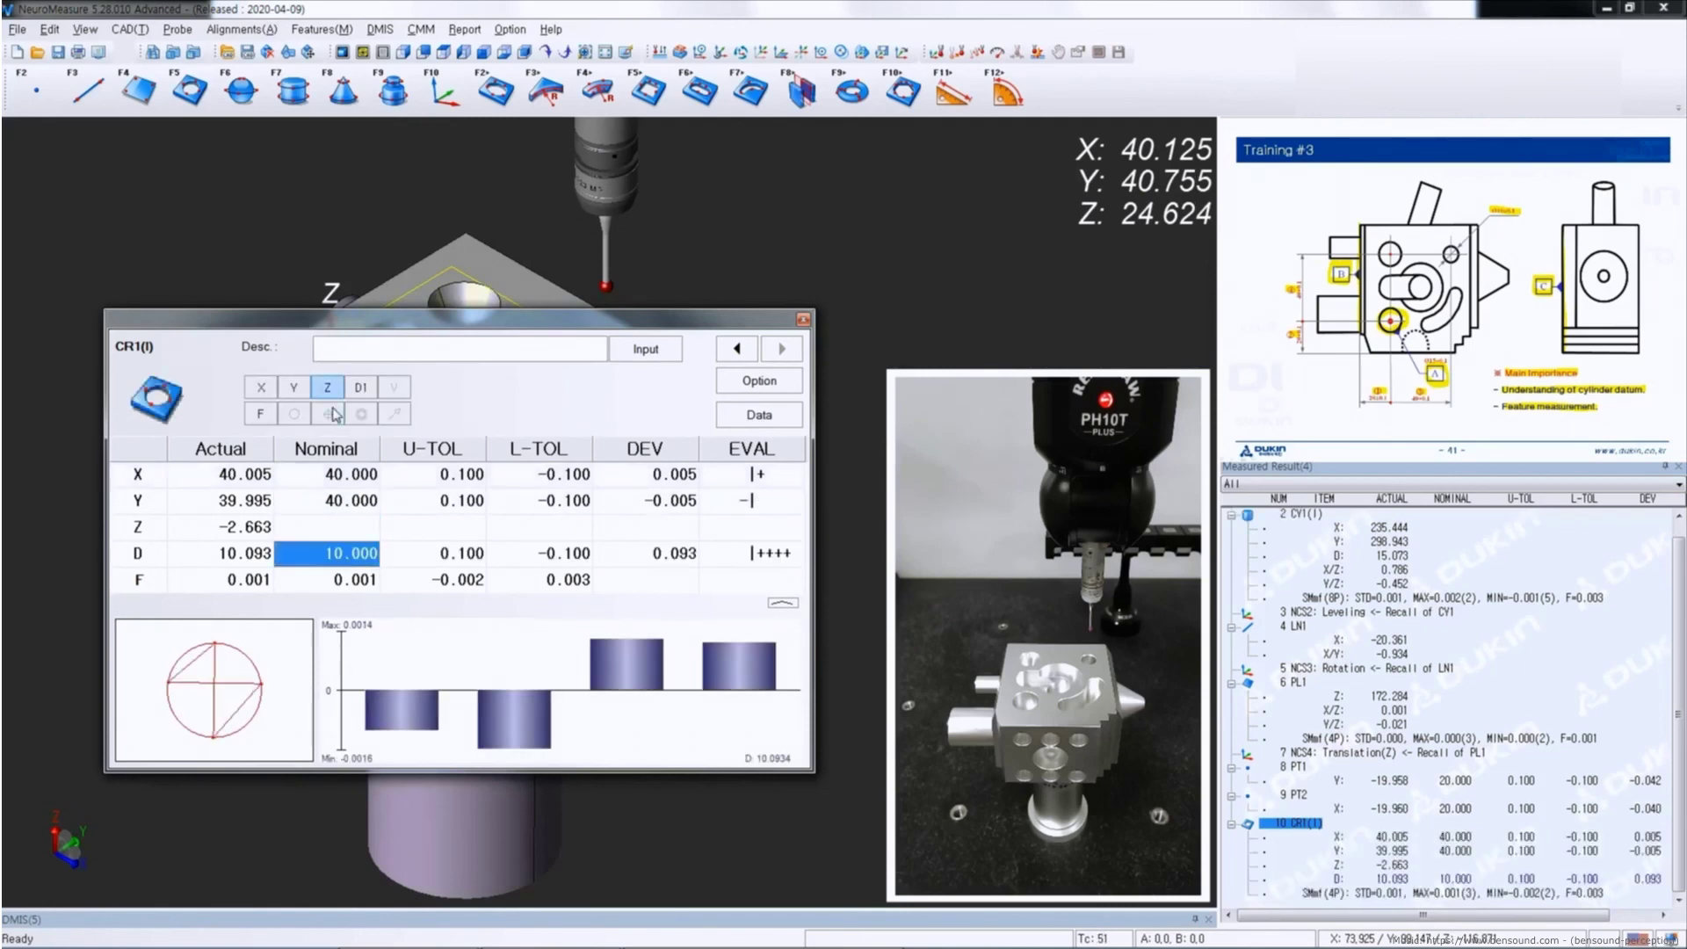
left_click(803, 319)
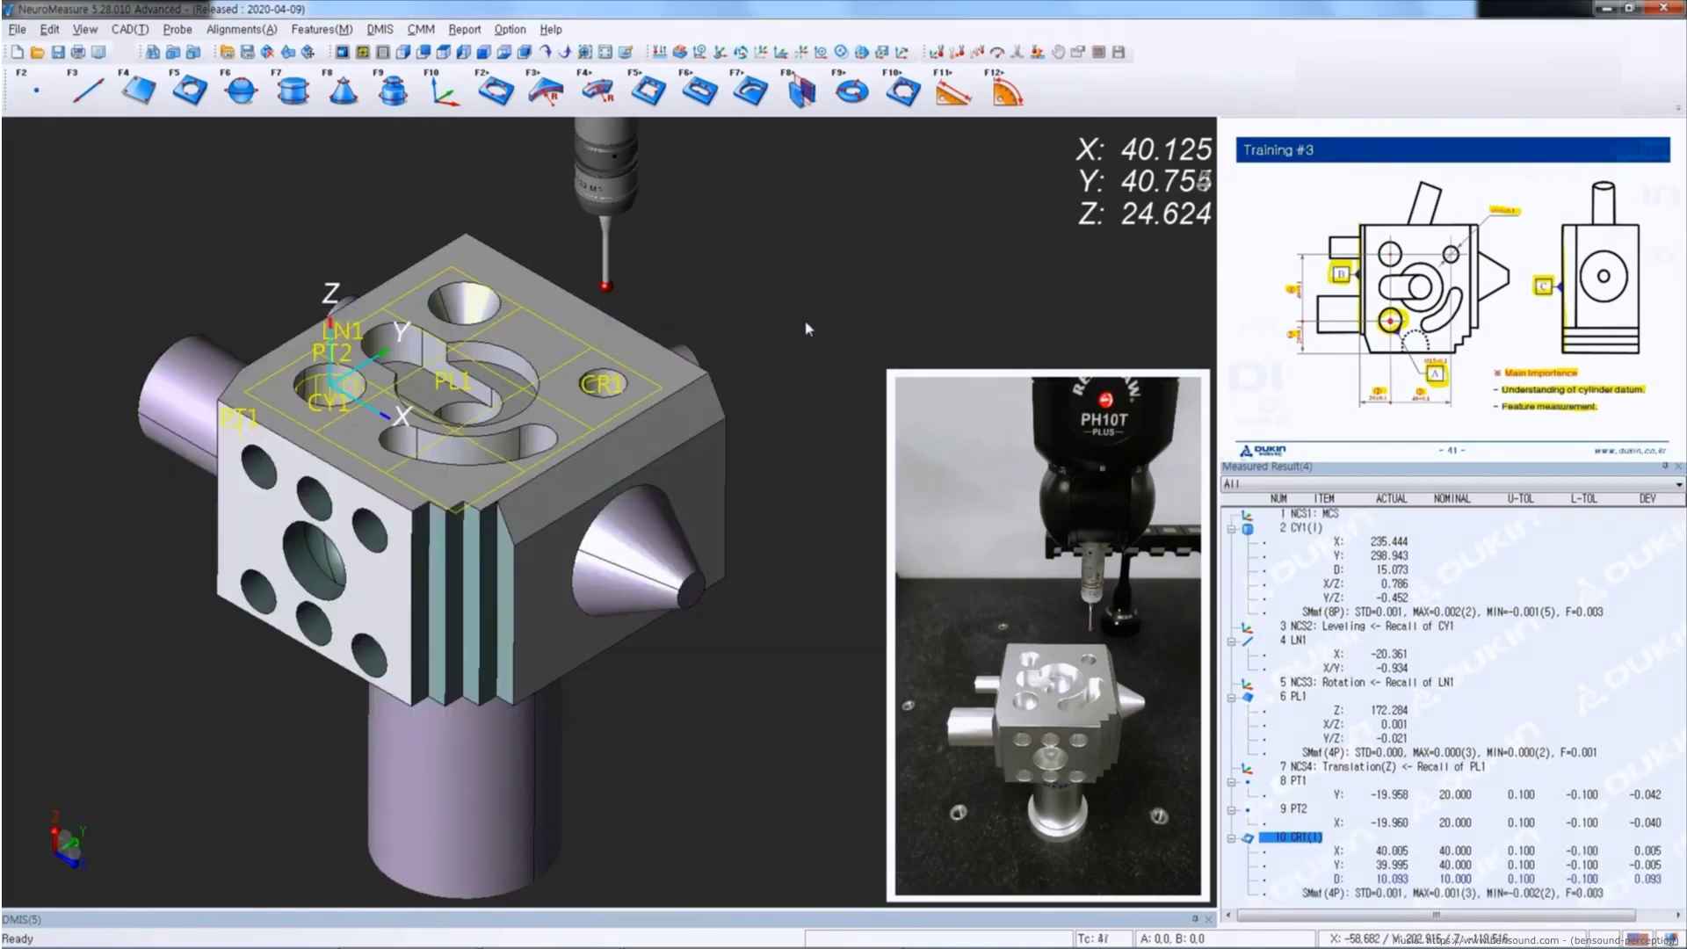